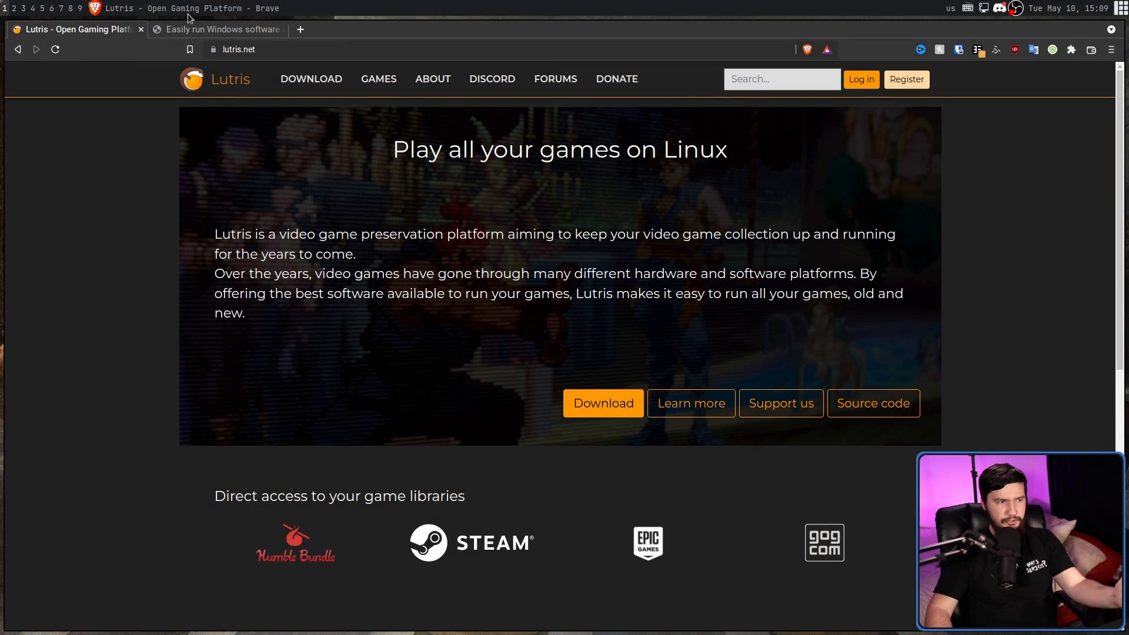
# - Flip between the Bottles and Lutris tabs and open the Lutris games list
pyautogui.click(190, 29)
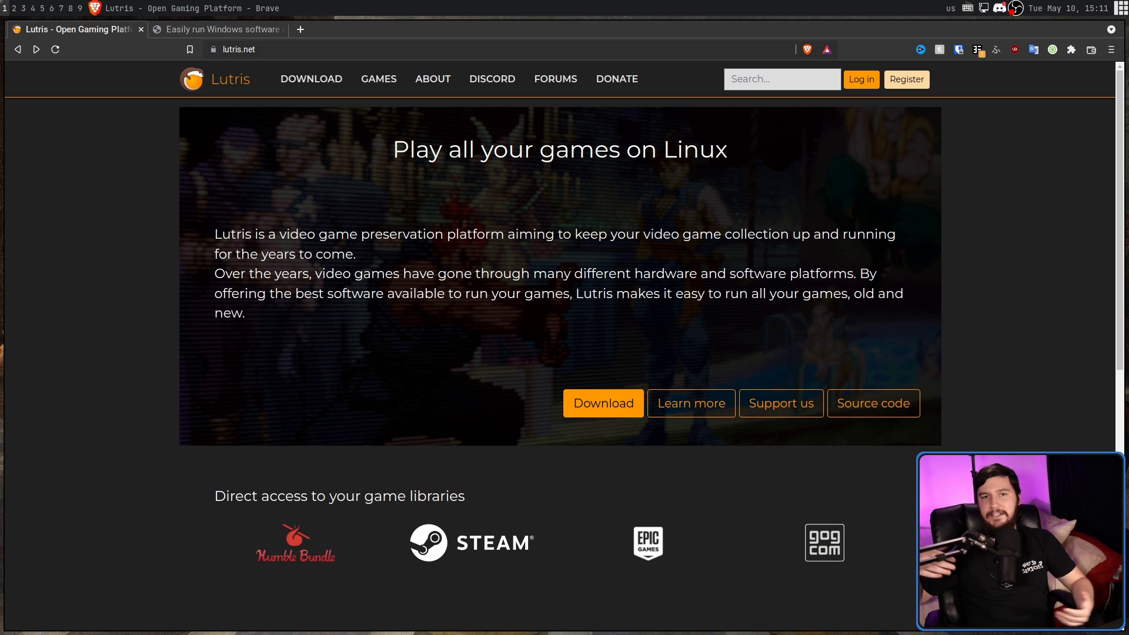
pyautogui.click(247, 28)
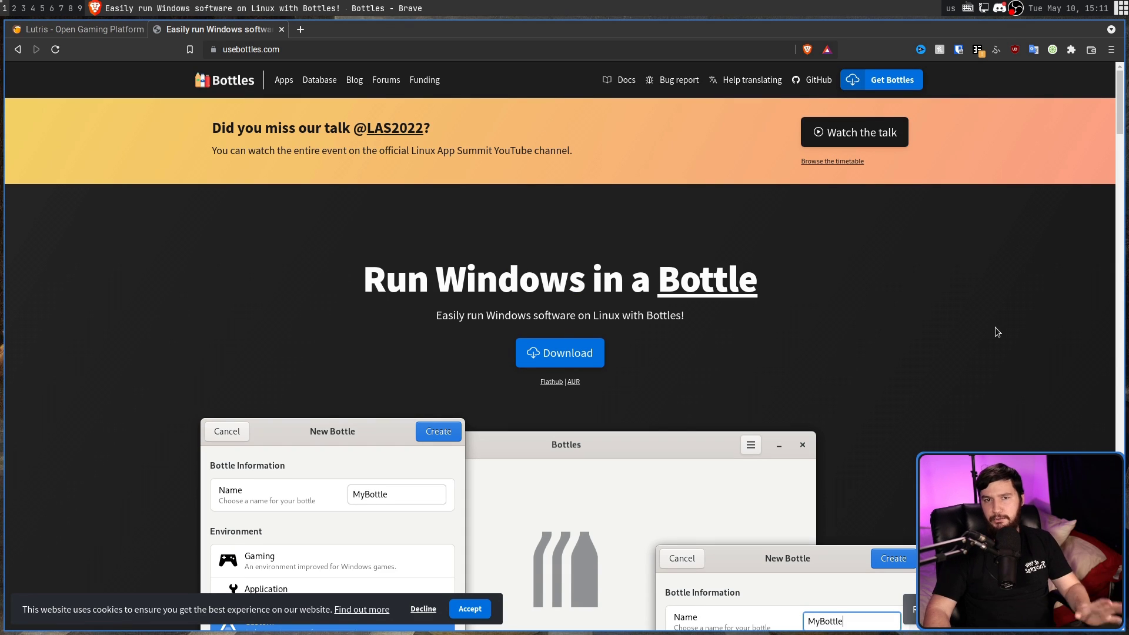
pyautogui.scroll(-1, 994, 328)
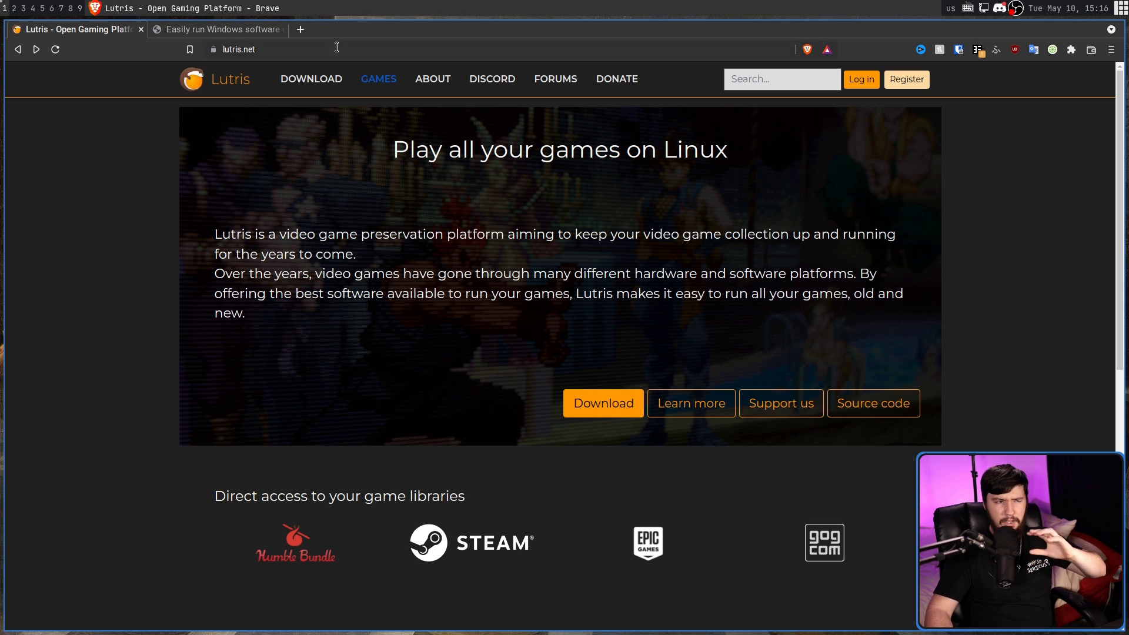
pyautogui.click(376, 83)
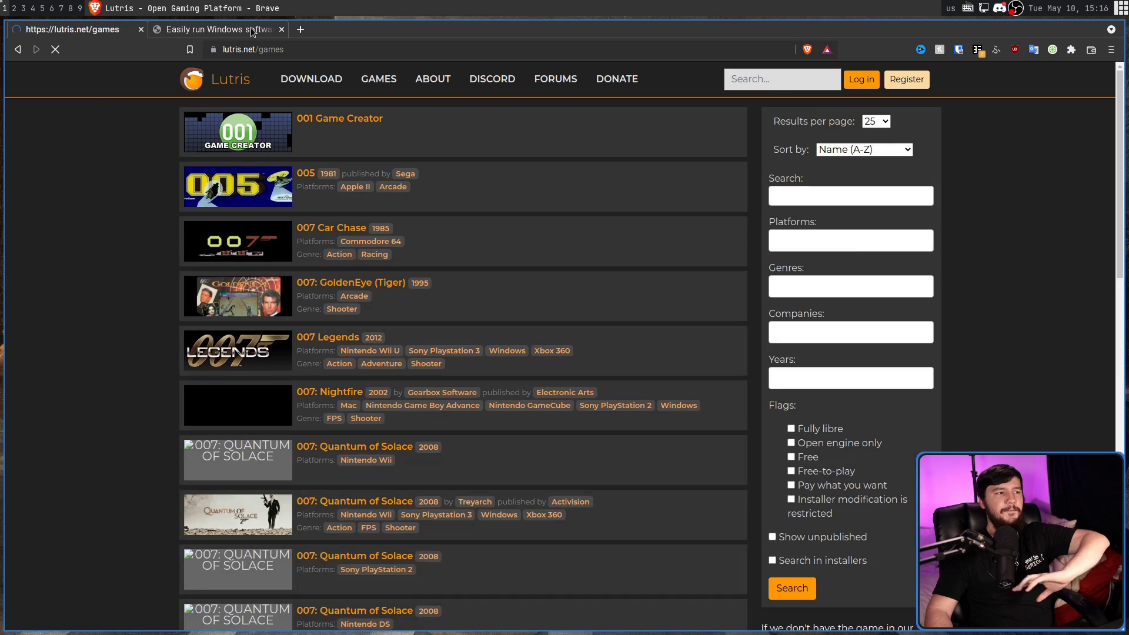
# - Browse the Bottles AppStore of installers, then return to the Lutris games list
pyautogui.click(251, 31)
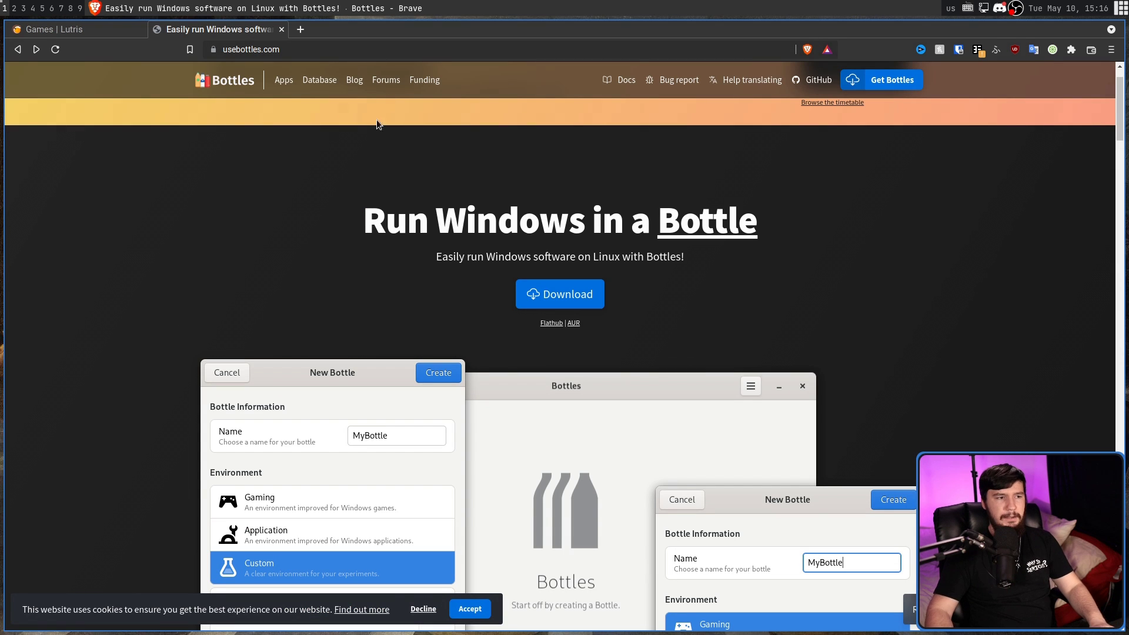
pyautogui.click(284, 80)
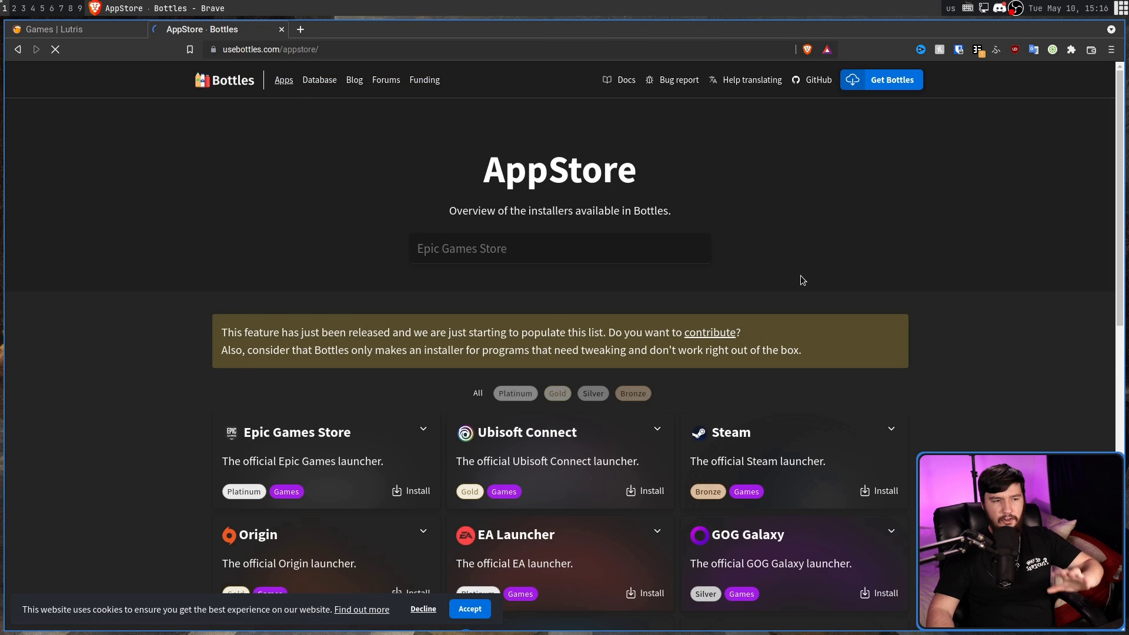
pyautogui.scroll(-4, 824, 330)
pyautogui.scroll(2, 823, 318)
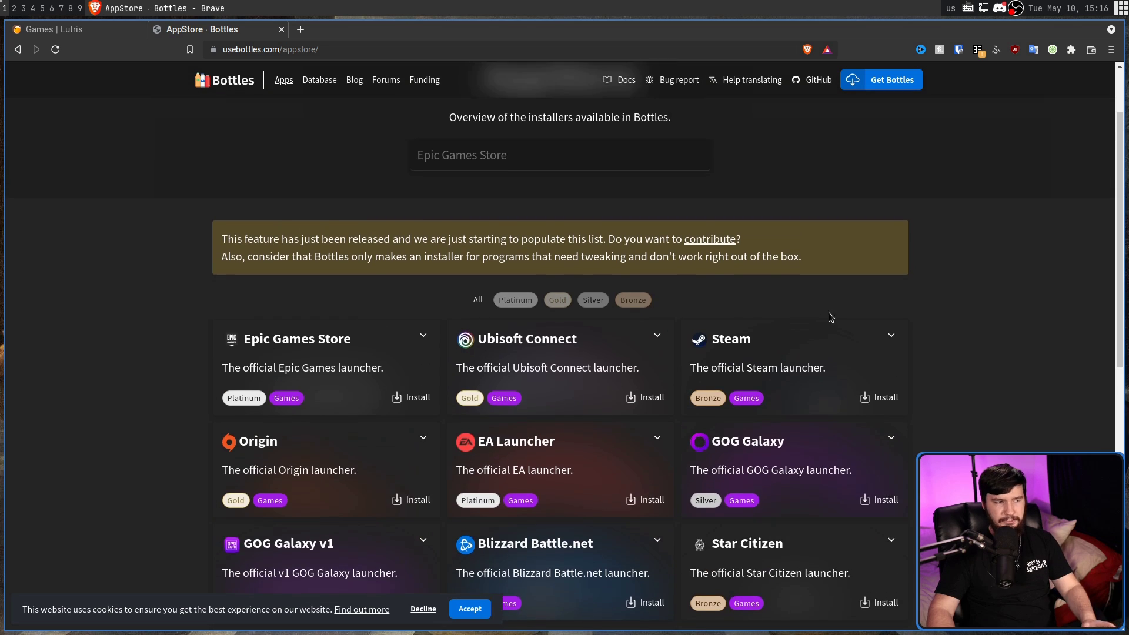
pyautogui.scroll(2, 833, 321)
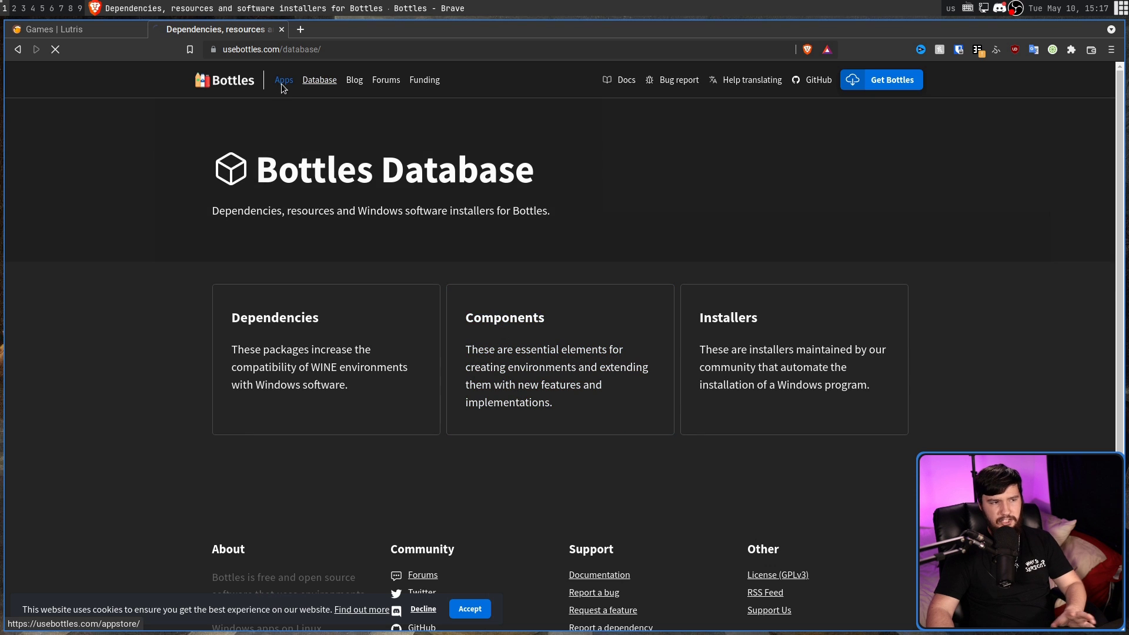
pyautogui.click(282, 83)
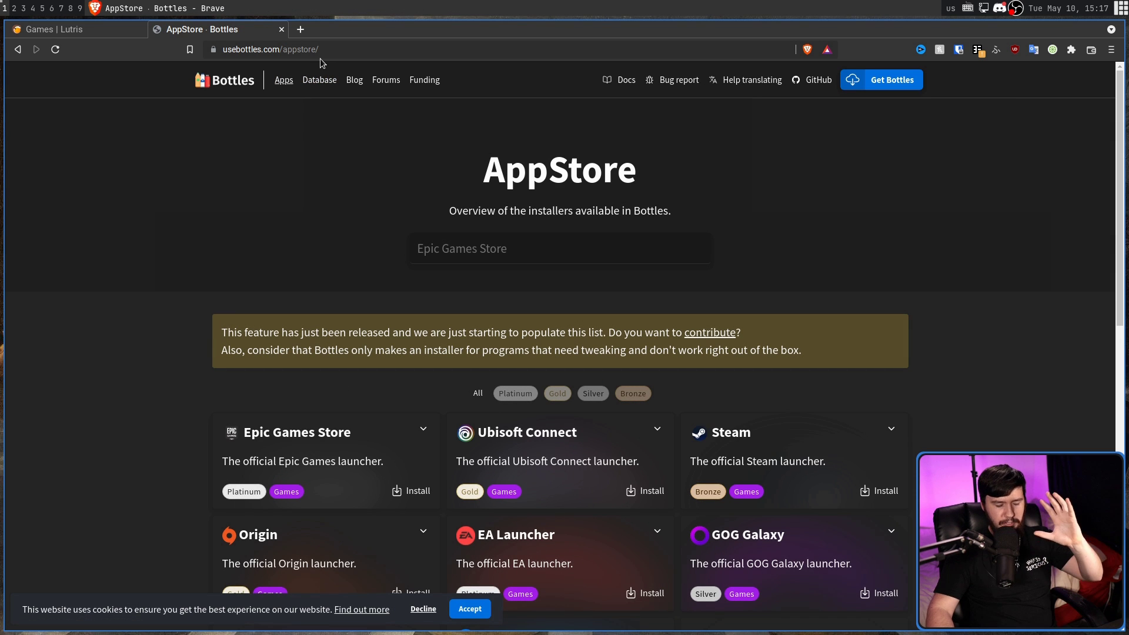
pyautogui.click(108, 32)
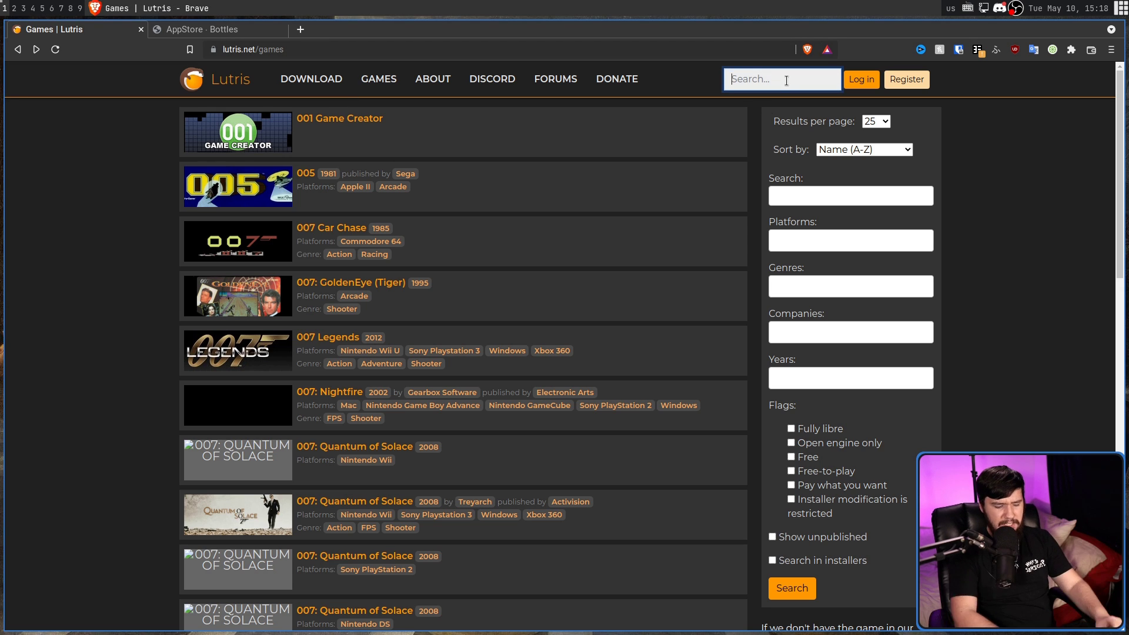
# - Search Lutris for 'final' and open the FINAL FANTASY XIV Online game page
pyautogui.write('final')
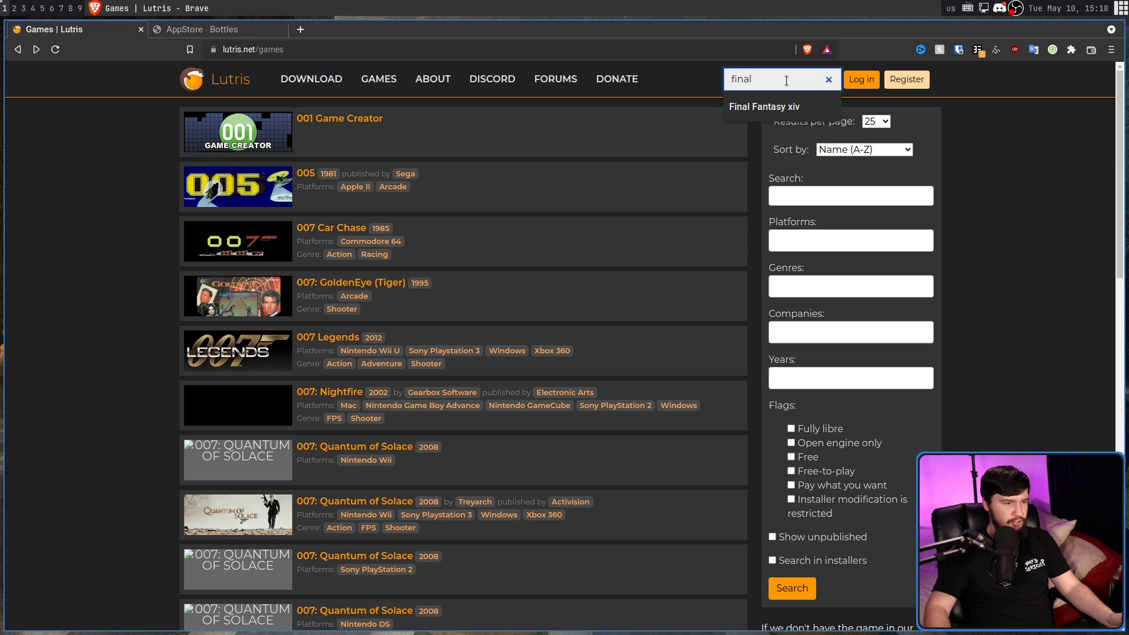
pyautogui.press('Down')
pyautogui.press('Return')
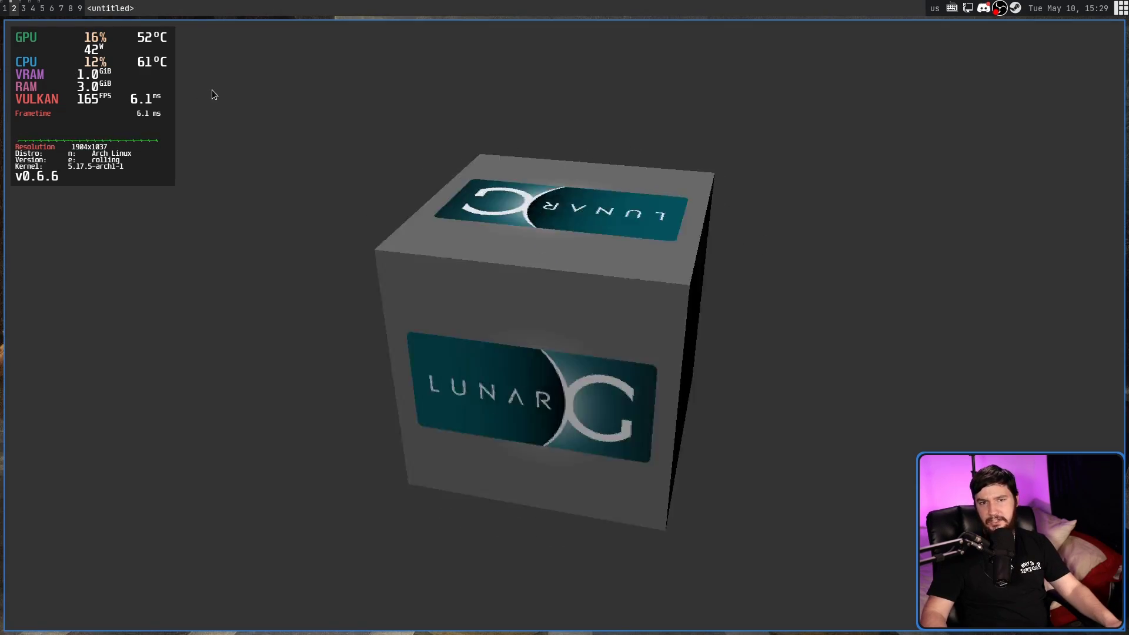
# - On workspace 3, fix the typo so the terminal command reads 'mangohud /supertuxcart'
pyautogui.press('super+3')
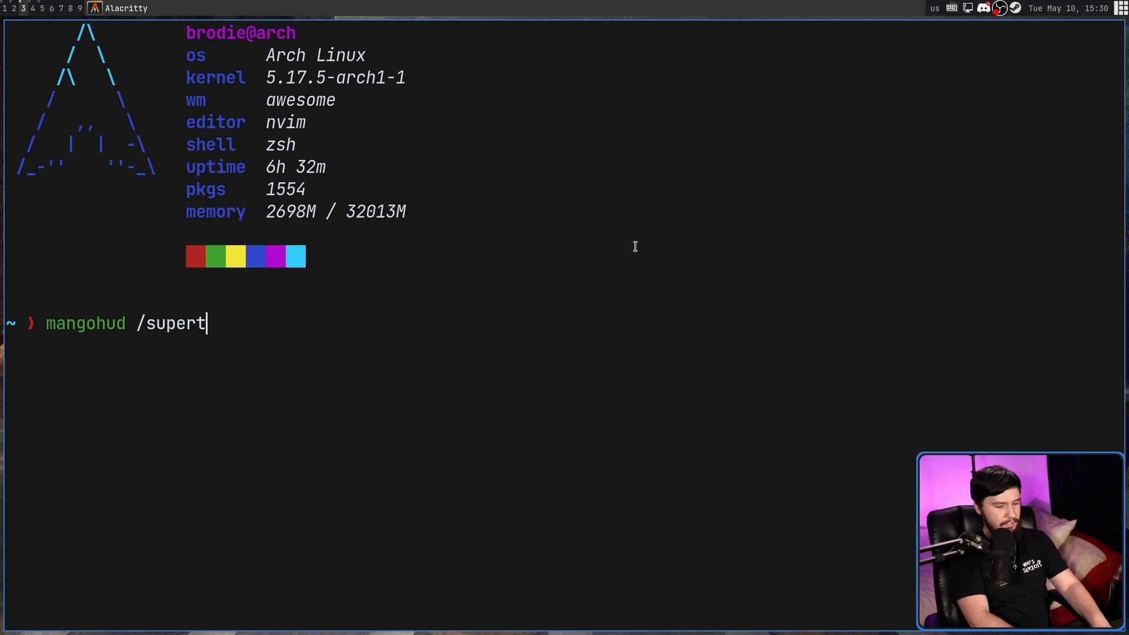
pyautogui.press('BackSpace')
pyautogui.write('cart')
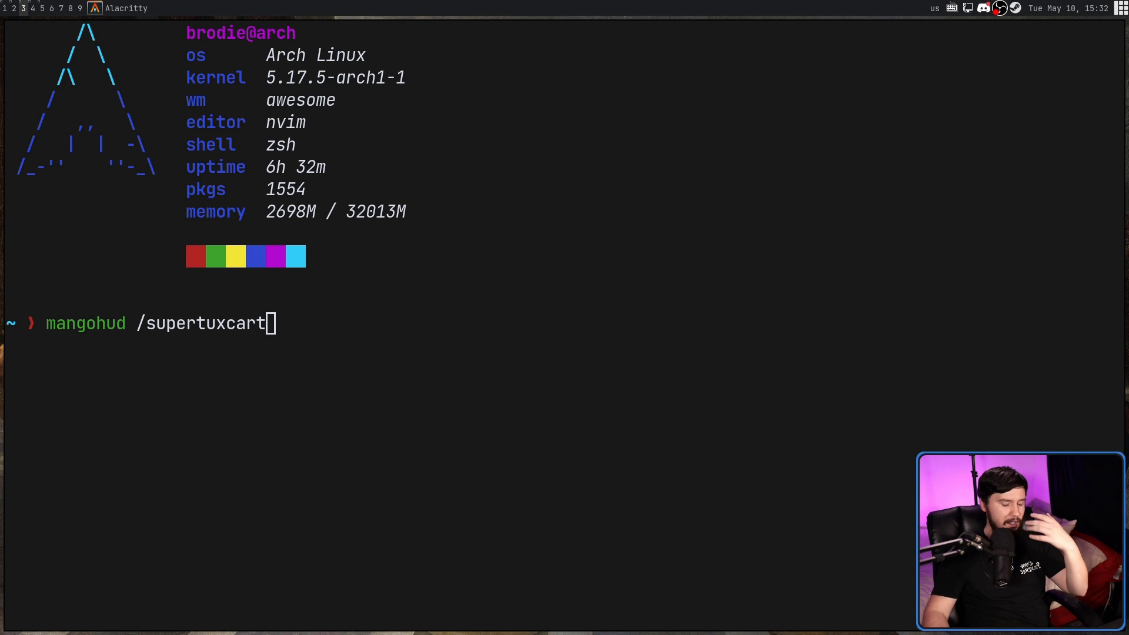
pyautogui.click(164, 144)
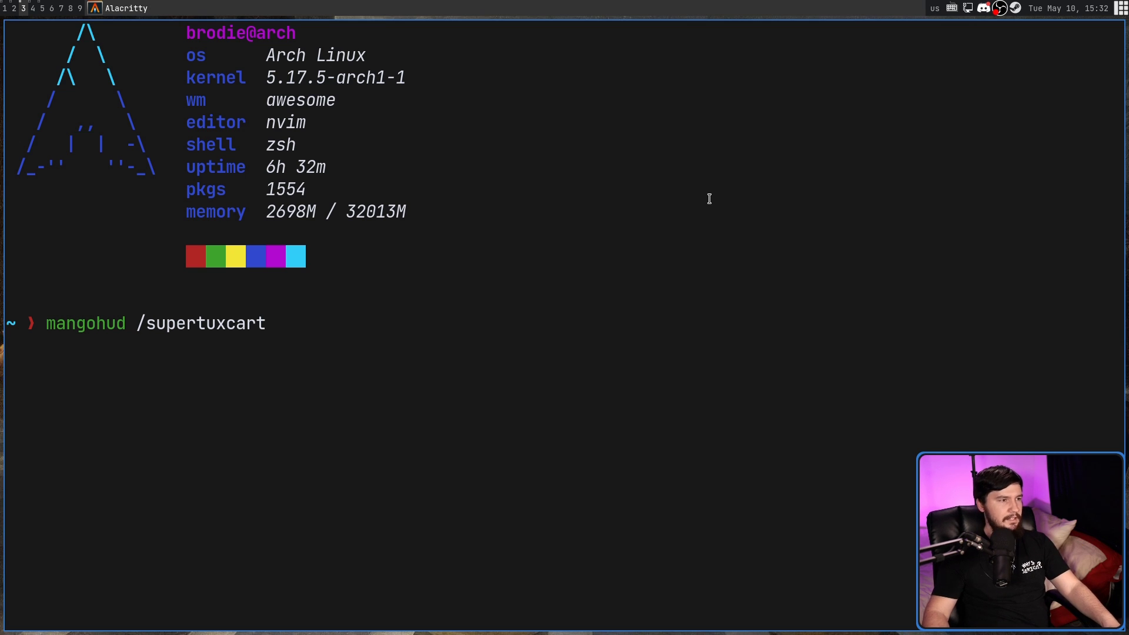
# - Open the Properties of Hades from the Steam library on workspace 4
pyautogui.press('super+4')
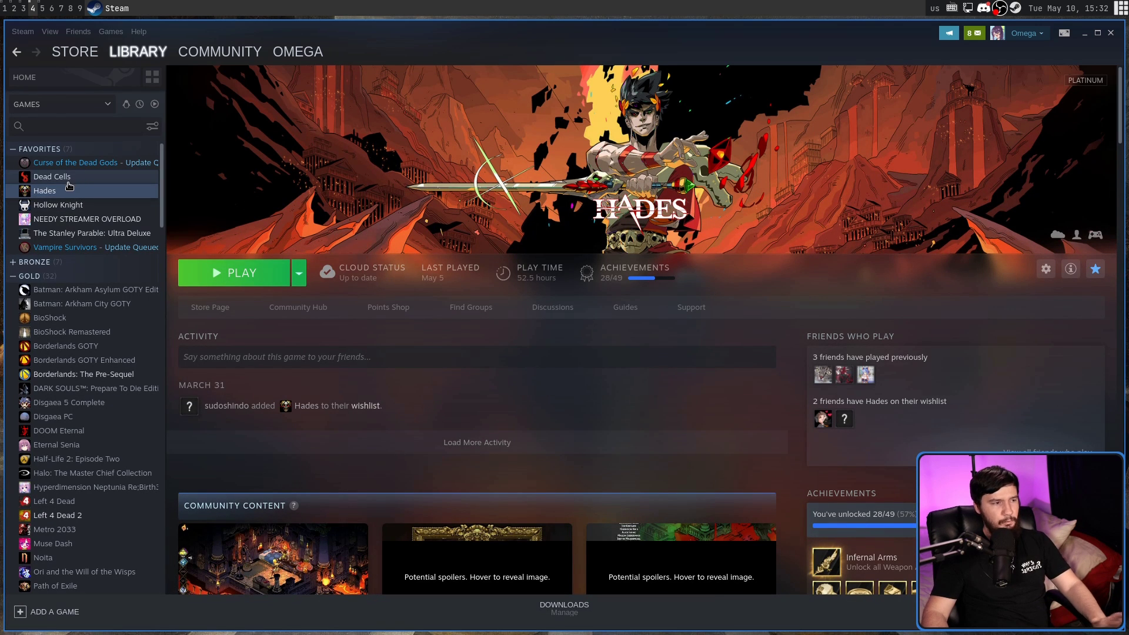
pyautogui.rightClick(49, 192)
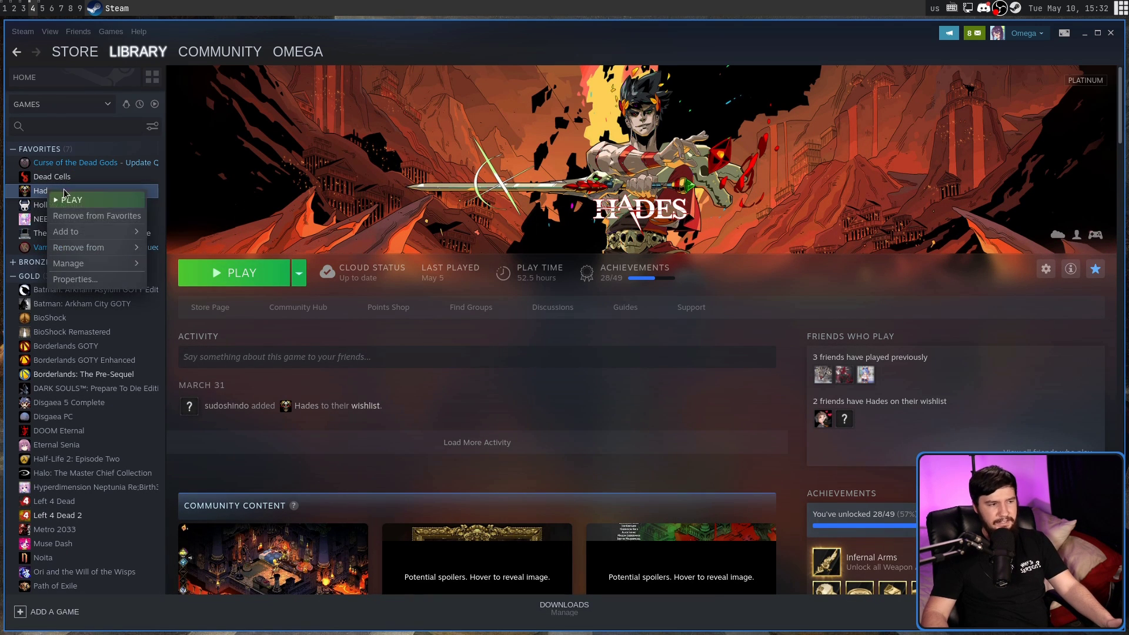
pyautogui.click(92, 280)
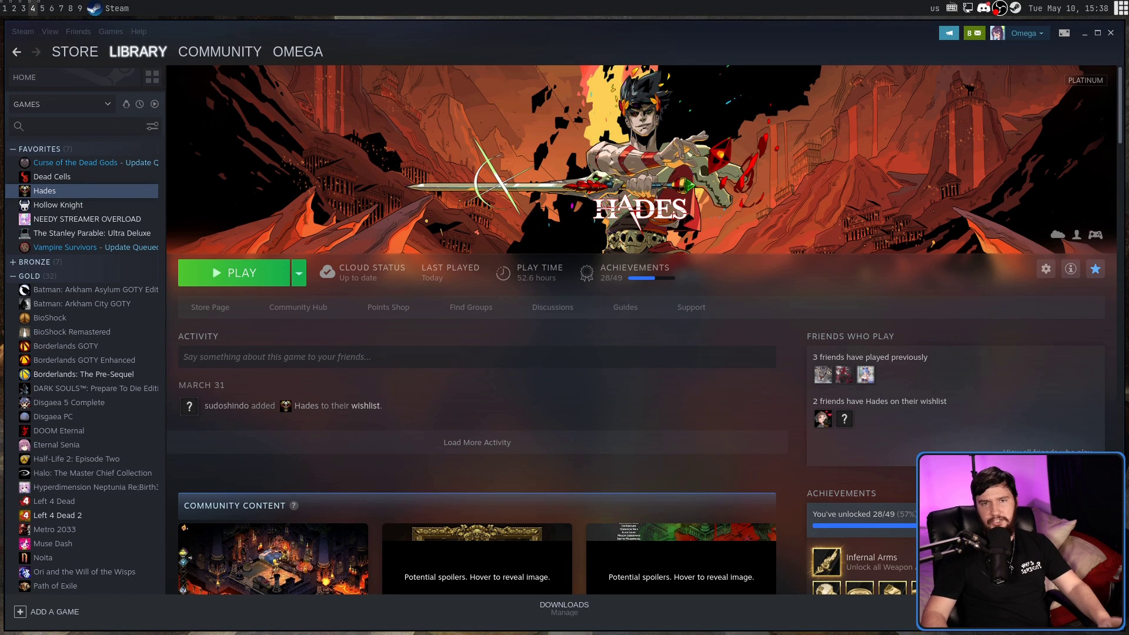
# - Enable Feral GameMode in FINAL FANTASY XIV Online's Lutris system options and save
pyautogui.press('super+5')
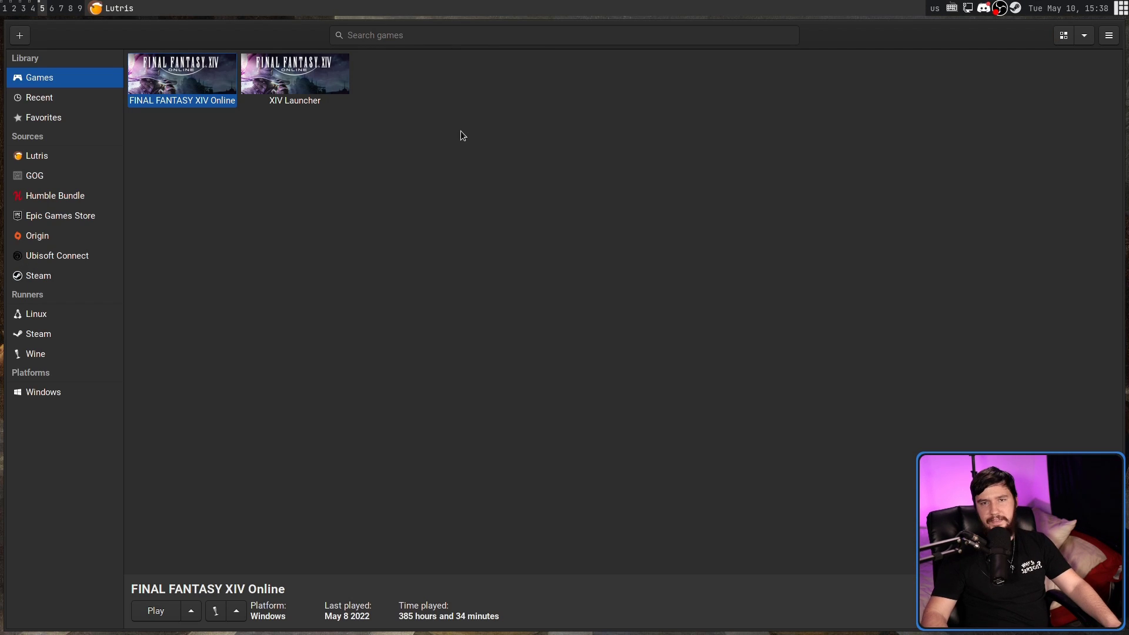
pyautogui.rightClick(199, 76)
pyautogui.click(470, 148)
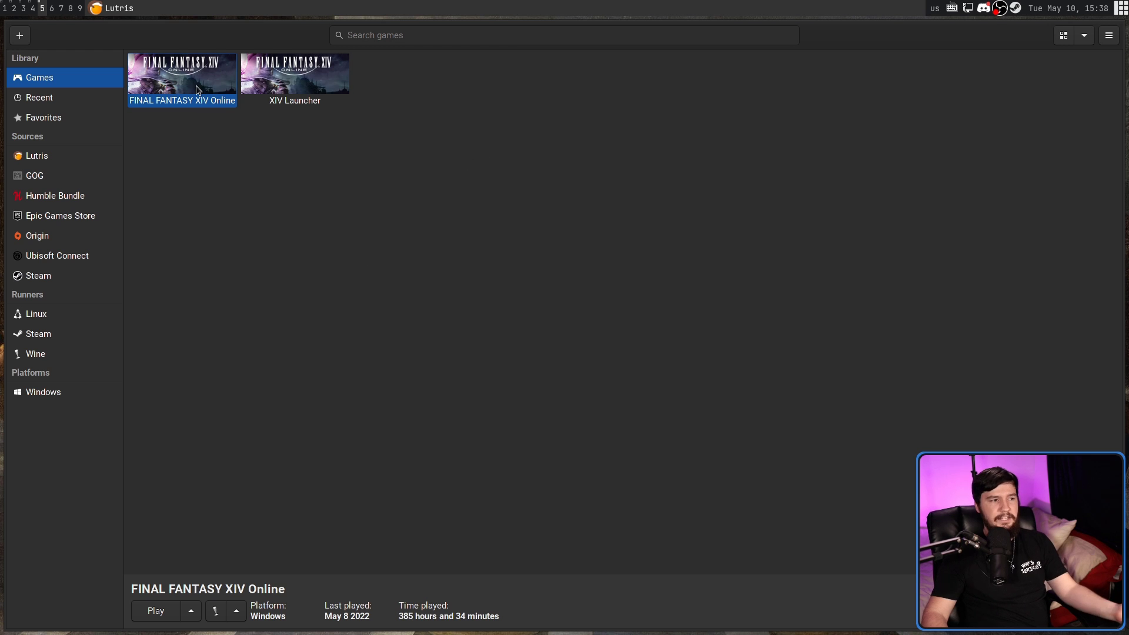
pyautogui.rightClick(183, 77)
pyautogui.click(266, 130)
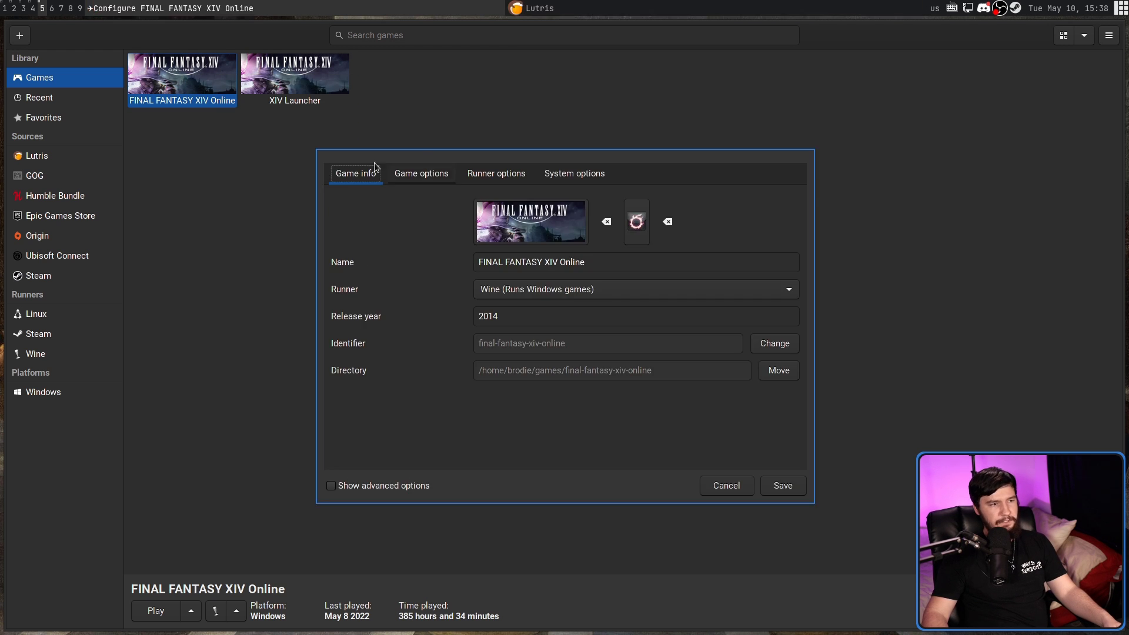
pyautogui.click(574, 175)
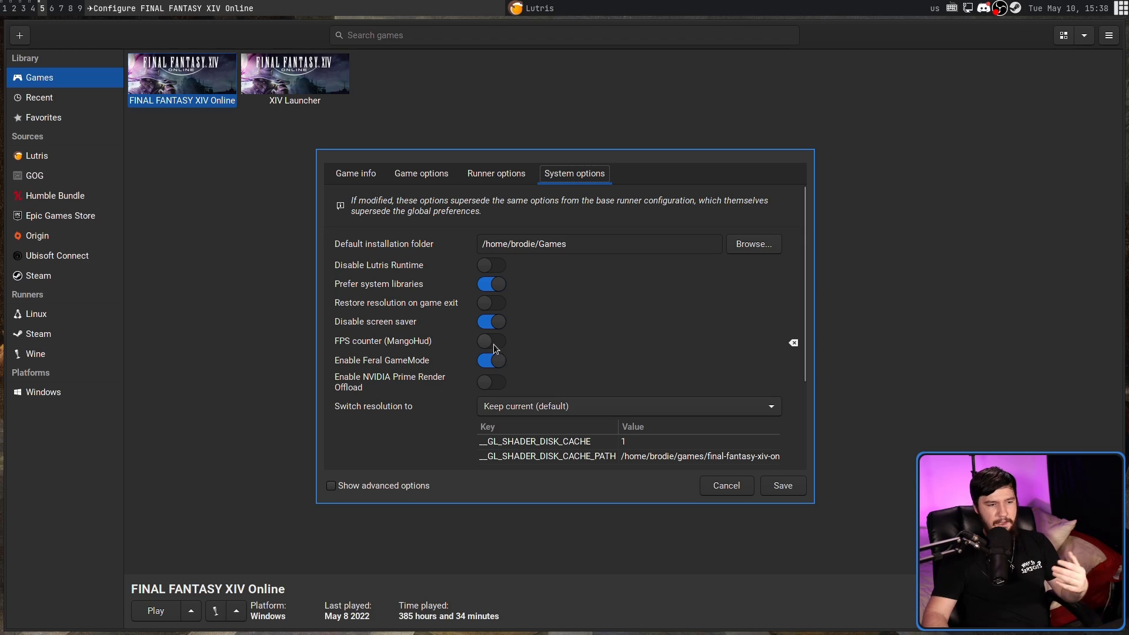
pyautogui.click(781, 489)
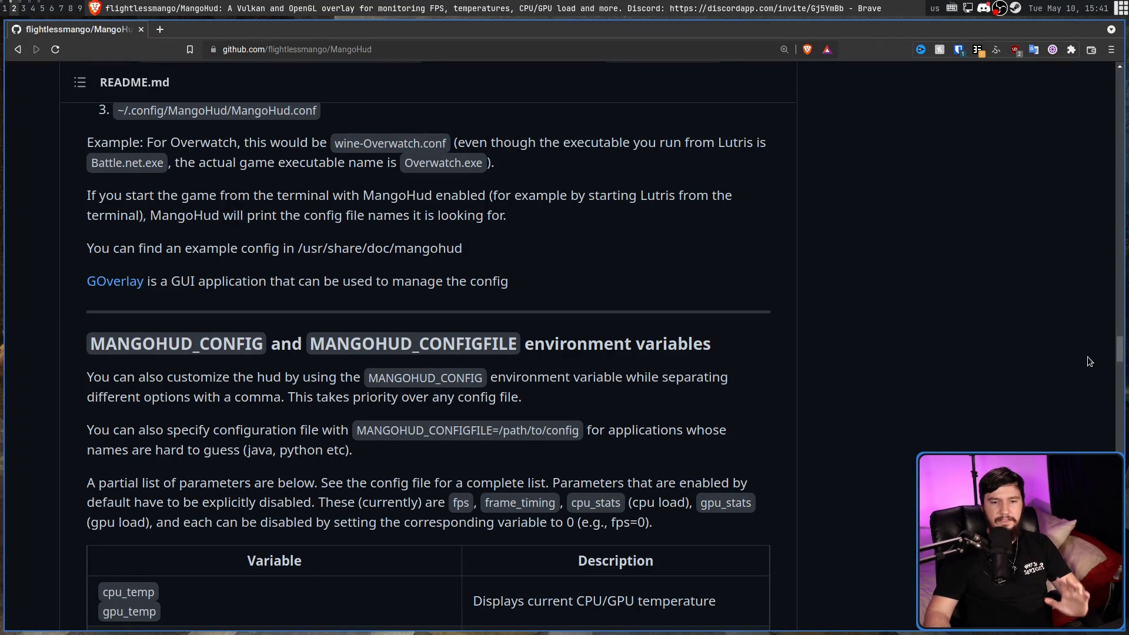
# - Scroll the MangoHud README parameter table, then bring up the GOverlay window
pyautogui.moveTo(1119, 351); pyautogui.dragTo(1123, 451)
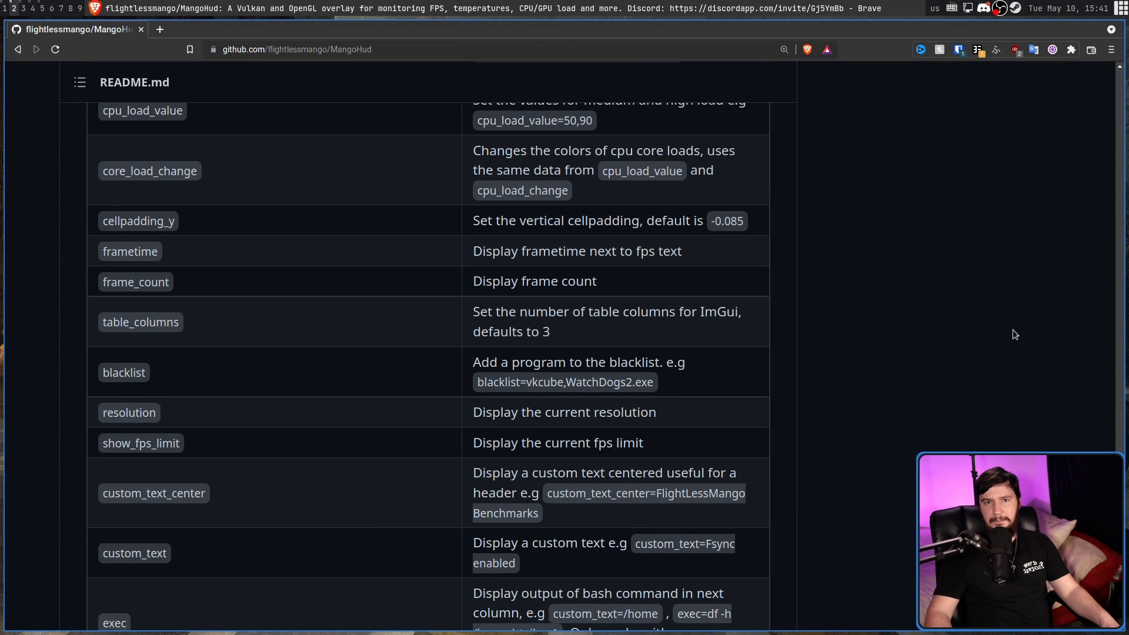
pyautogui.press('super+1')
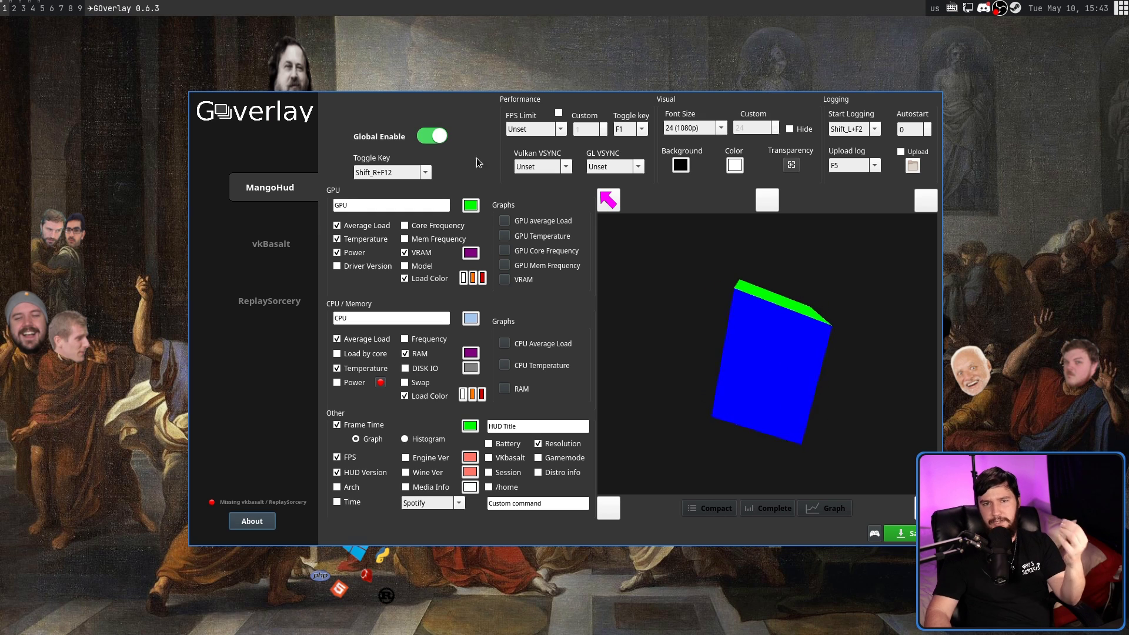
# - Compare GOverlay's vkBasalt and ReplaySorcery pages, ending on the vkBasalt settings
pyautogui.click(276, 244)
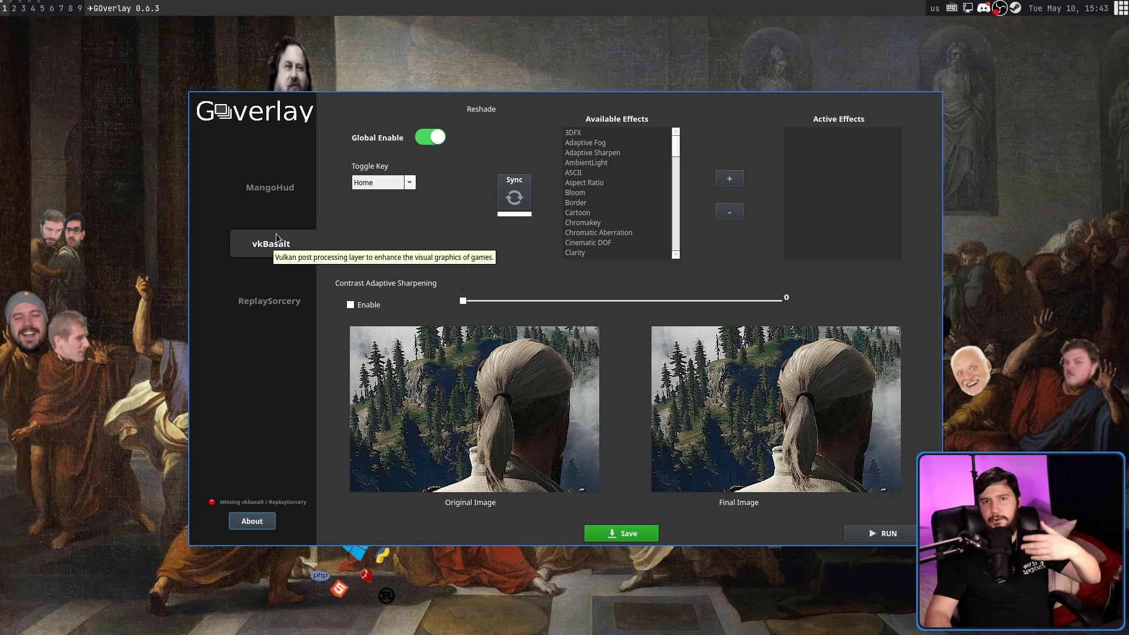
pyautogui.click(271, 302)
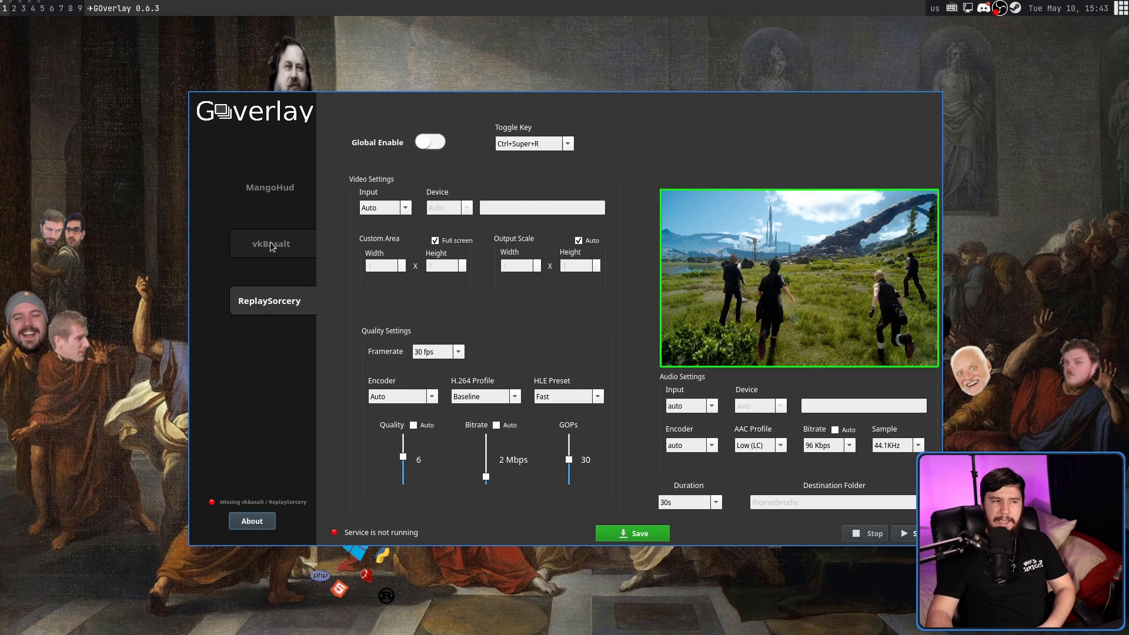
pyautogui.click(271, 244)
pyautogui.click(269, 300)
pyautogui.click(270, 245)
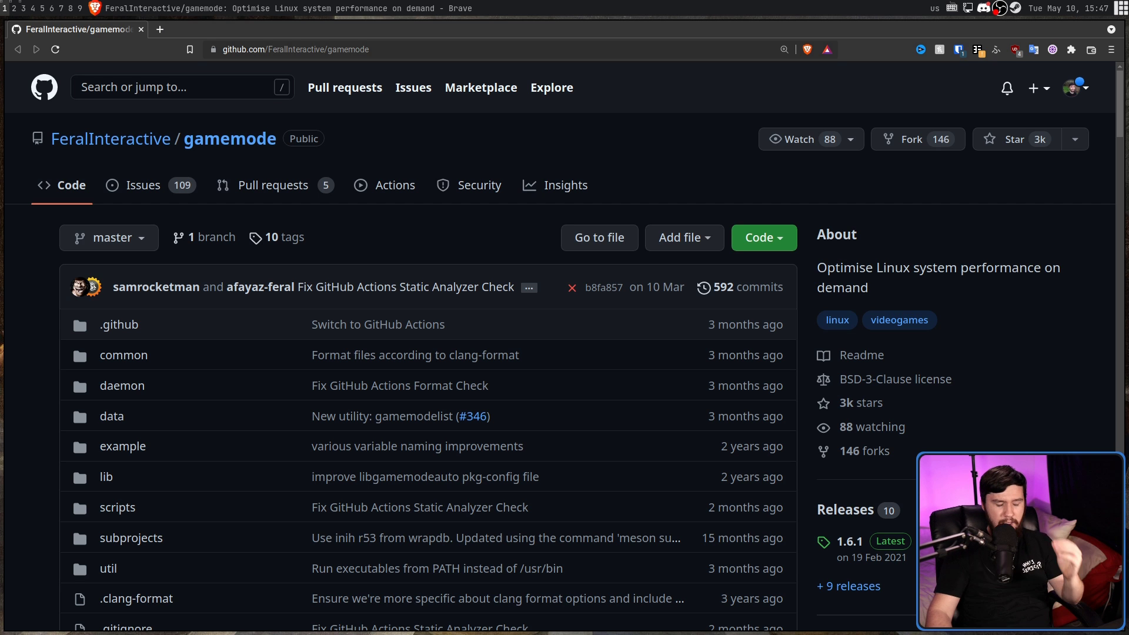
# - Read the GameMode README's optimisations and type gamemoderun in the Alacritty terminal
pyautogui.scroll(-5, 901, 356)
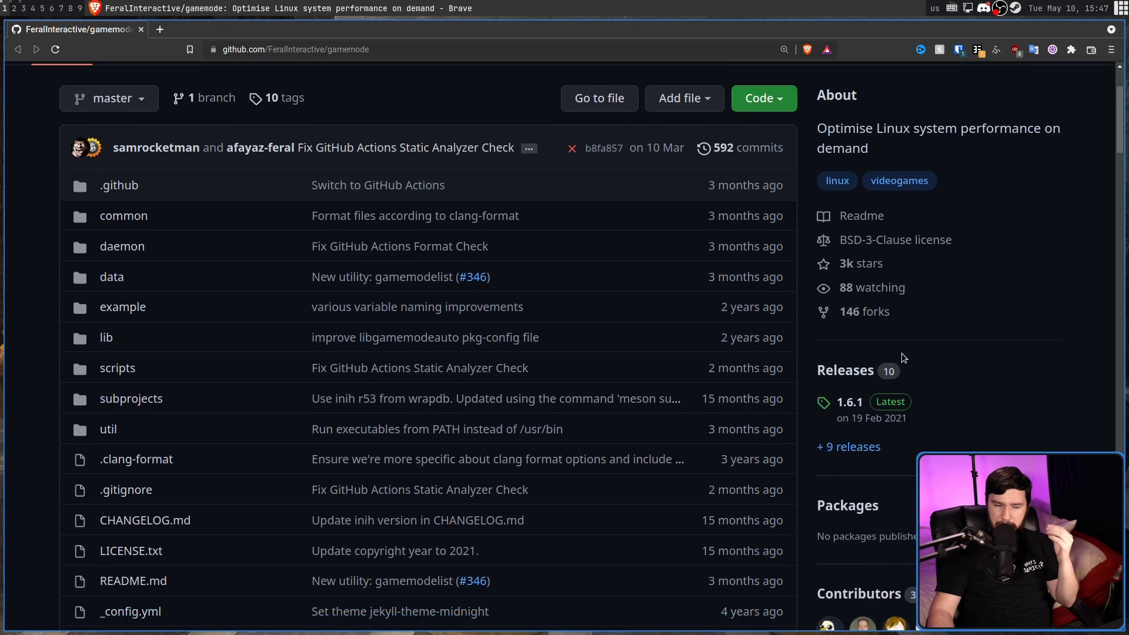
pyautogui.scroll(-4, 901, 355)
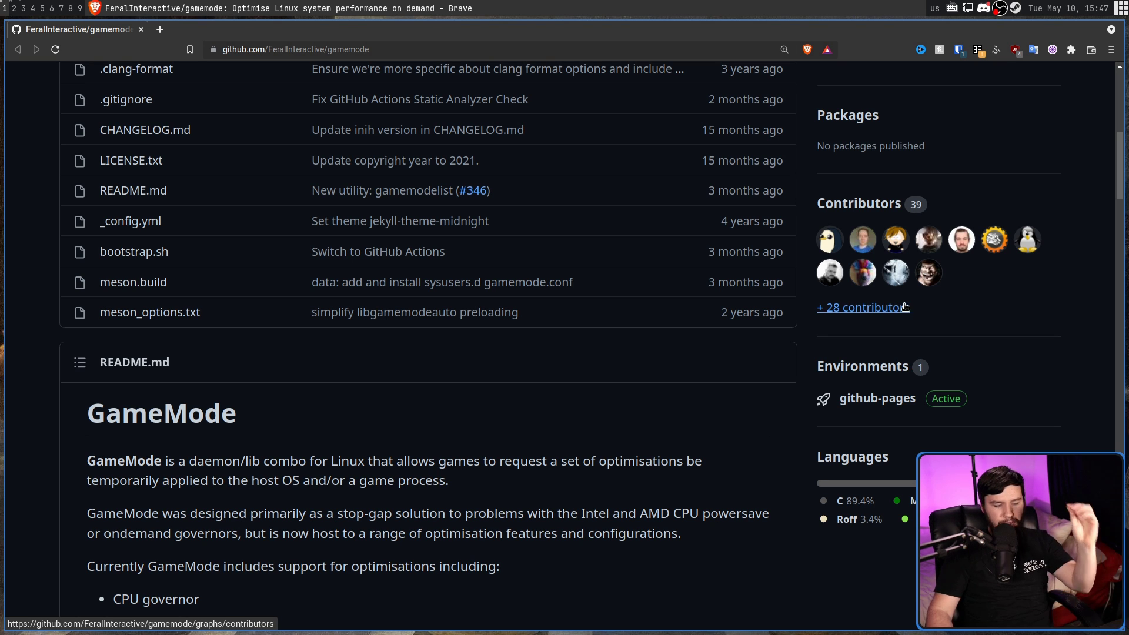
pyautogui.scroll(-4, 902, 311)
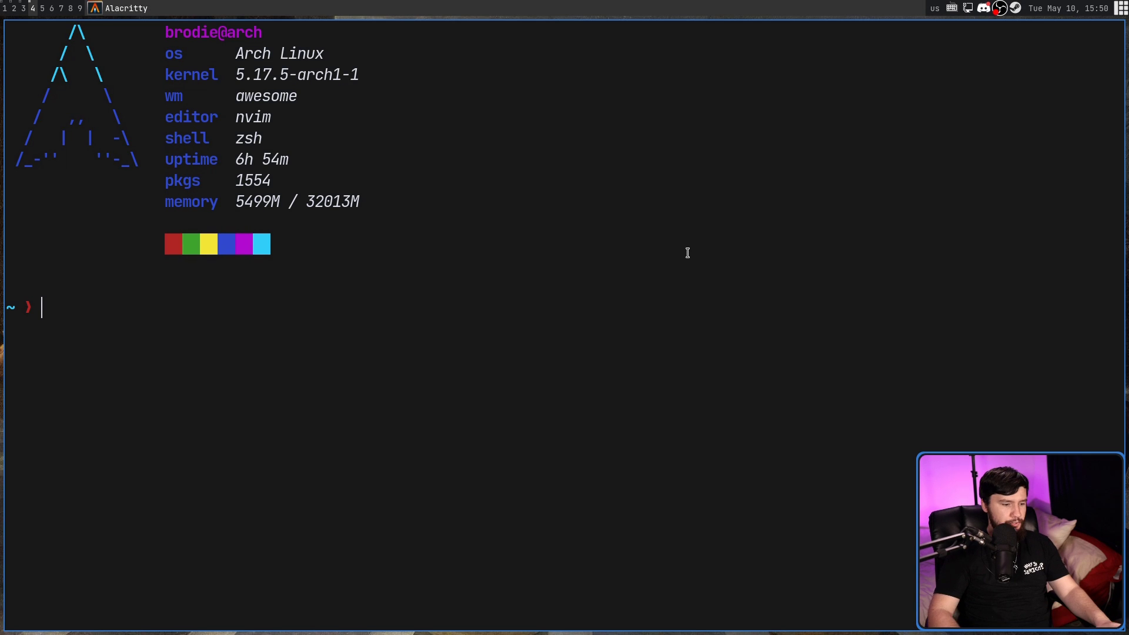
pyautogui.write('ga')
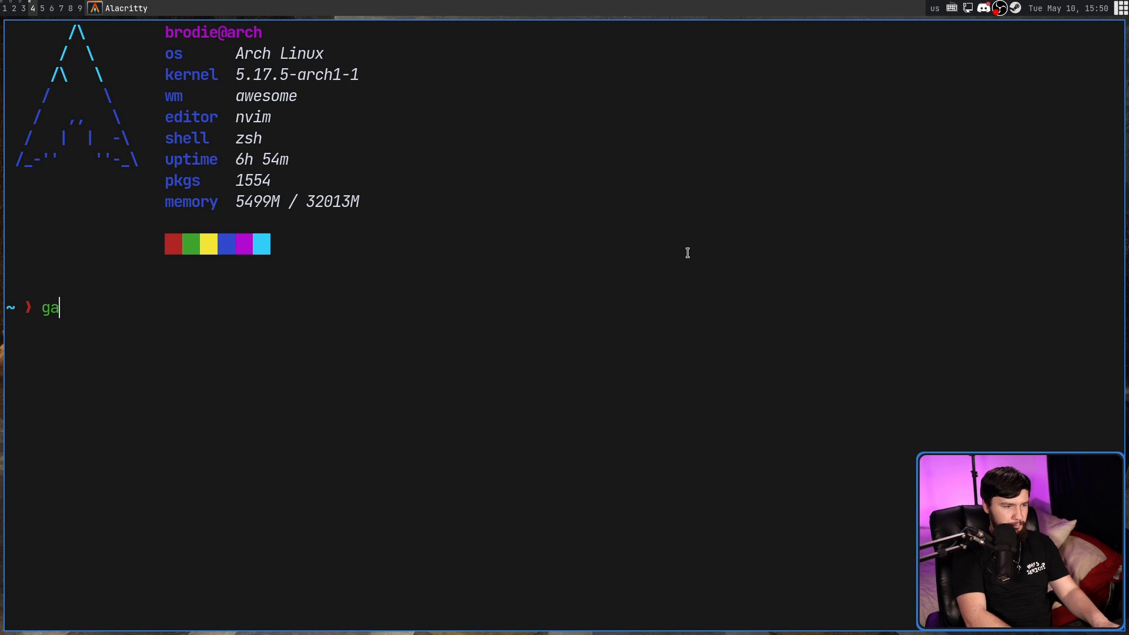
pyautogui.write('memoderun ')
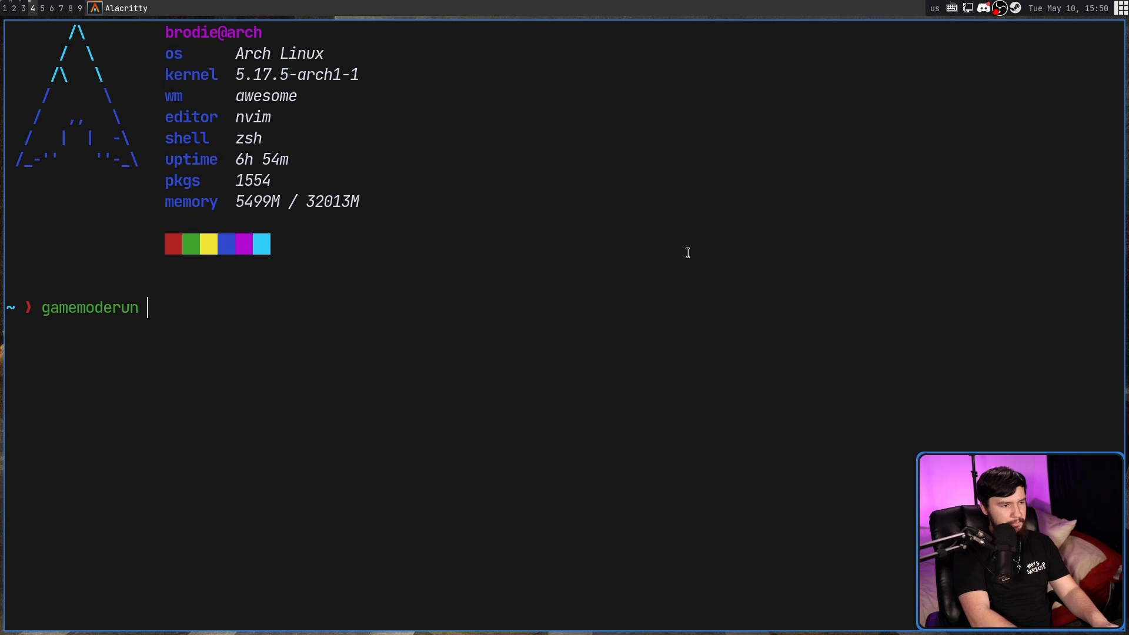
pyautogui.write('hsdgfhdsgfhdsgfhsgf')
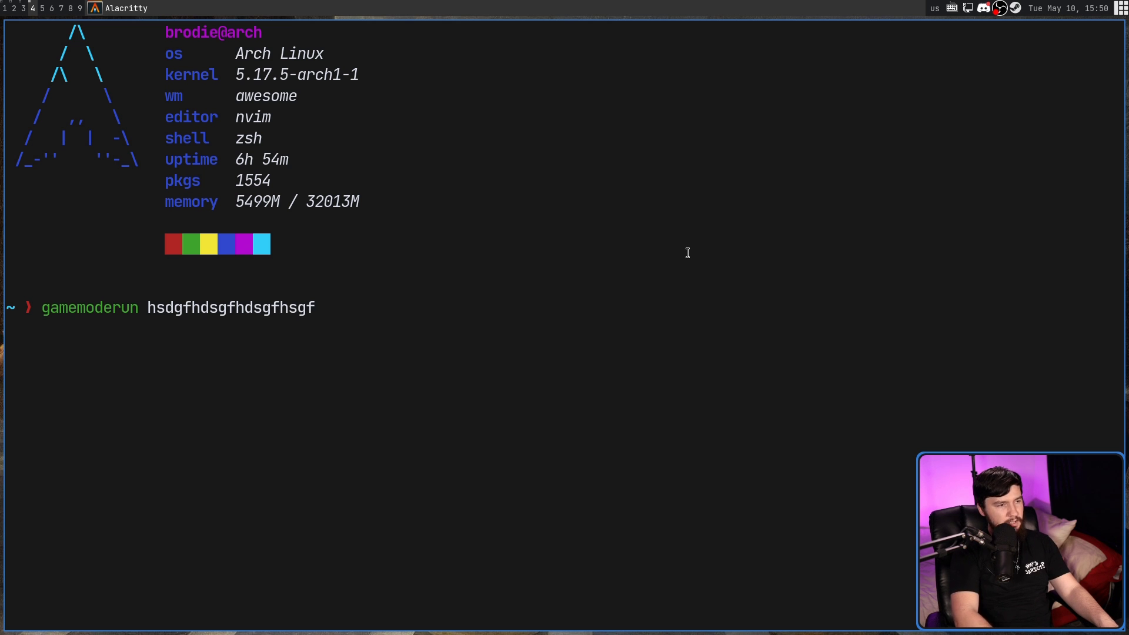
# - Change the Hades launch options from mangohud to 'gamemoderun %command%'
pyautogui.press('super+2')
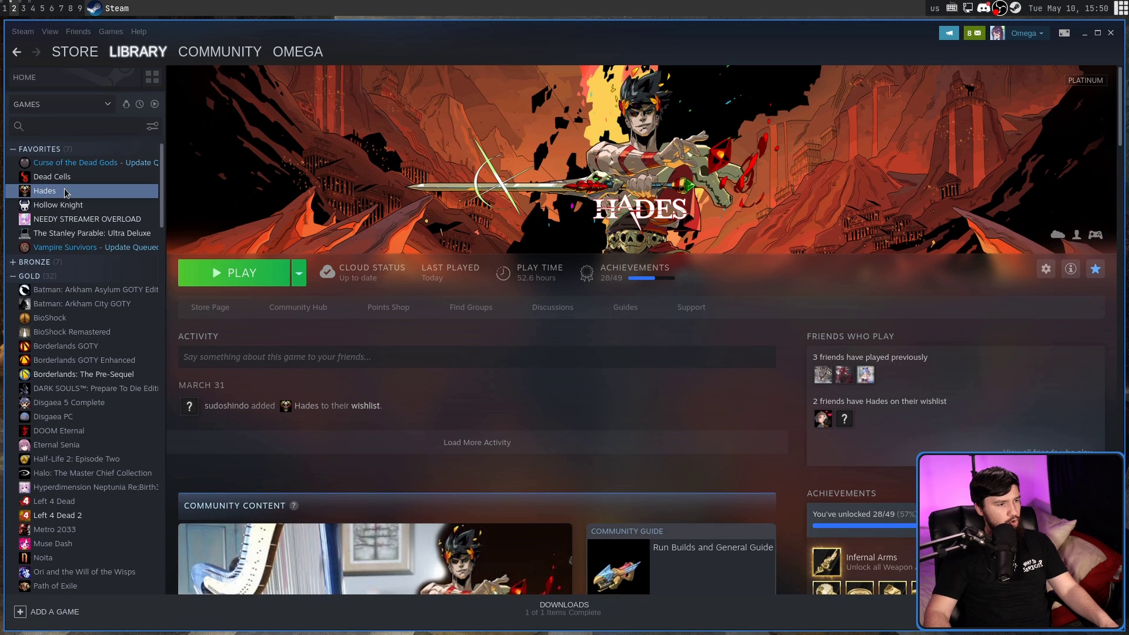
pyautogui.rightClick(66, 193)
pyautogui.click(123, 289)
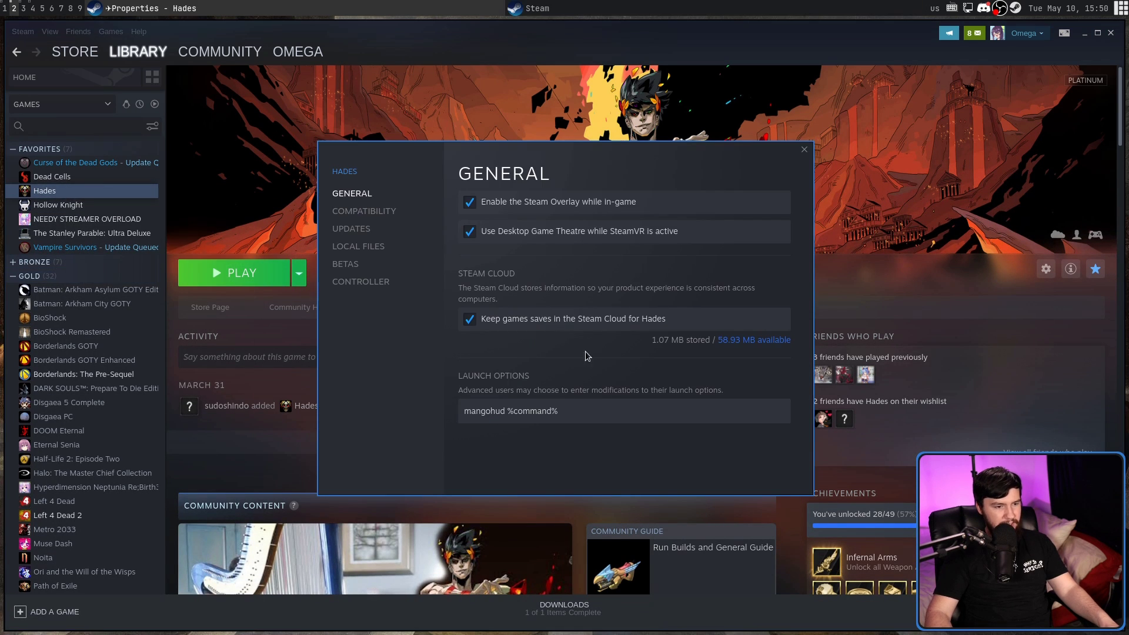
pyautogui.doubleClick(503, 411)
pyautogui.press('BackSpace')
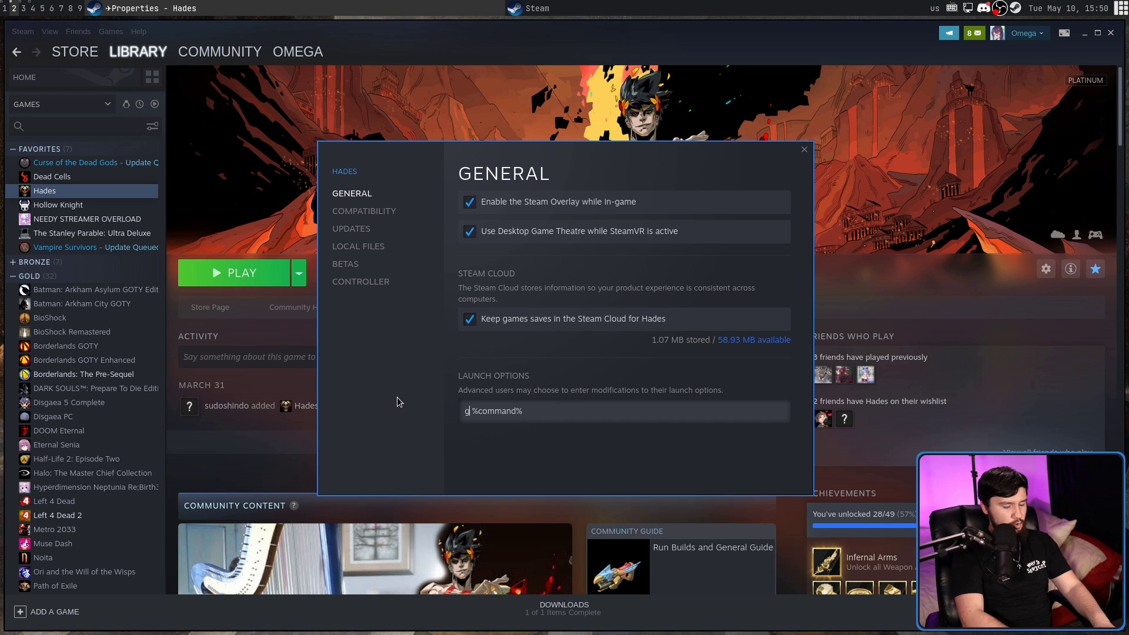
pyautogui.write('gamemoderun')
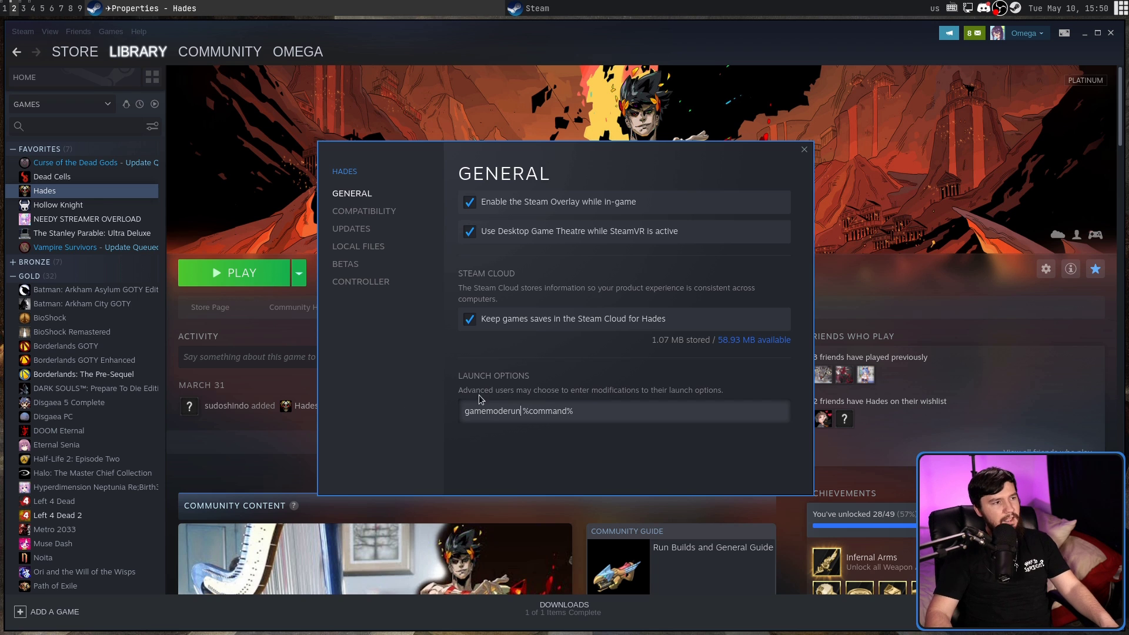
# - In Lutris, view the System options of FINAL FANTASY XIV Online's configuration
pyautogui.press('super+3')
pyautogui.rightClick(198, 92)
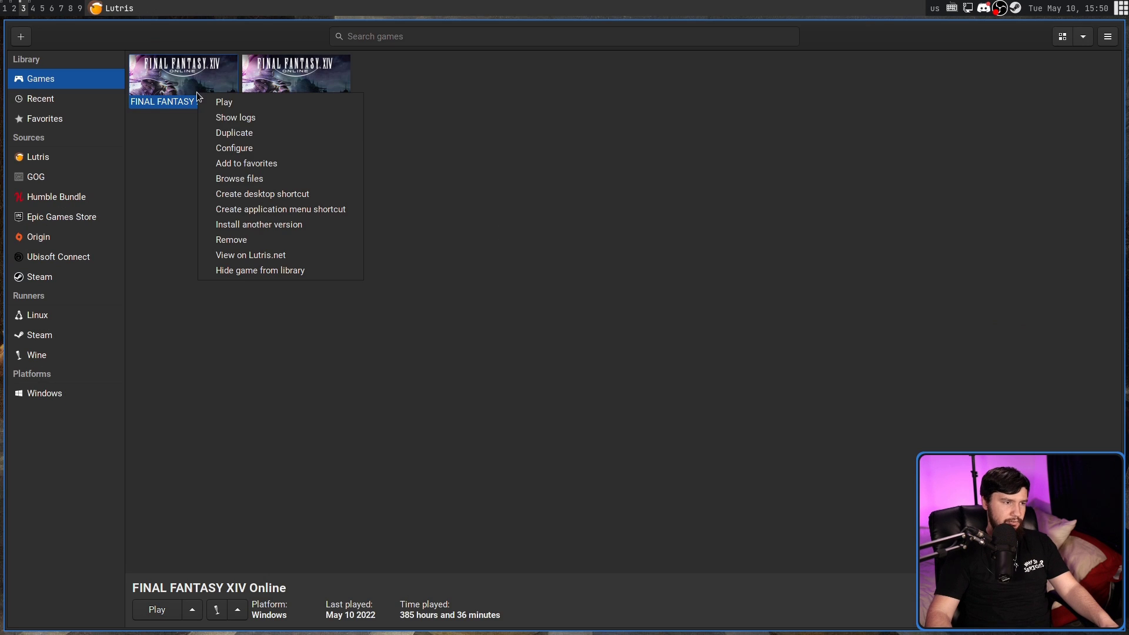
pyautogui.click(252, 148)
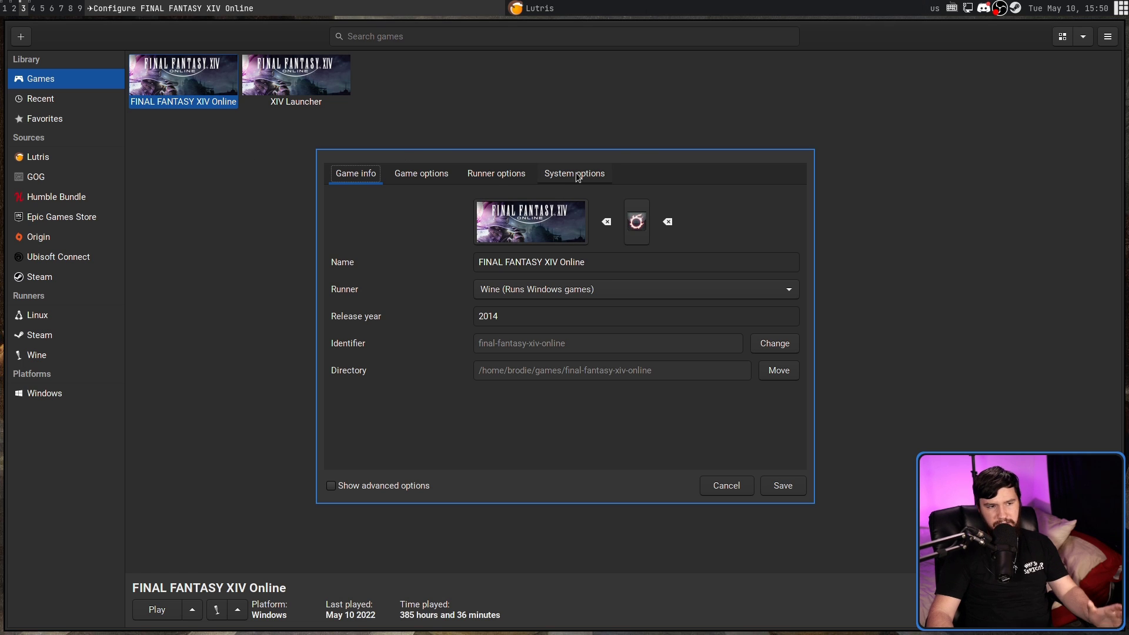
pyautogui.click(578, 175)
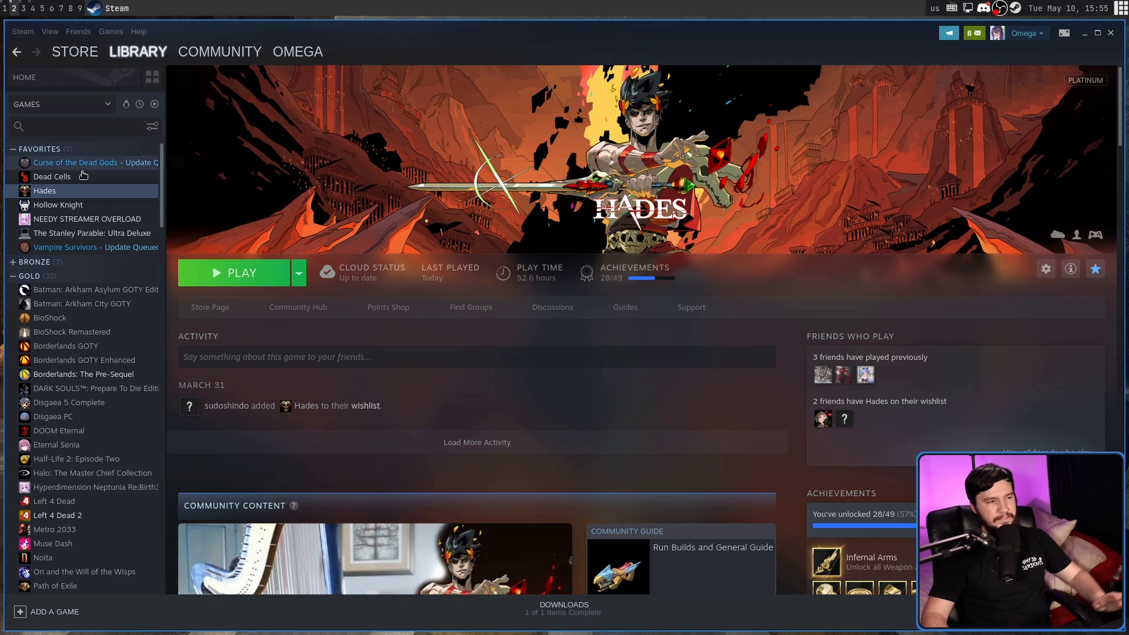
# - Keep Proton Experimental as the forced compatibility tool in Hades' Steam properties
pyautogui.rightClick(56, 191)
pyautogui.moveTo(118, 264)
pyautogui.click(167, 289)
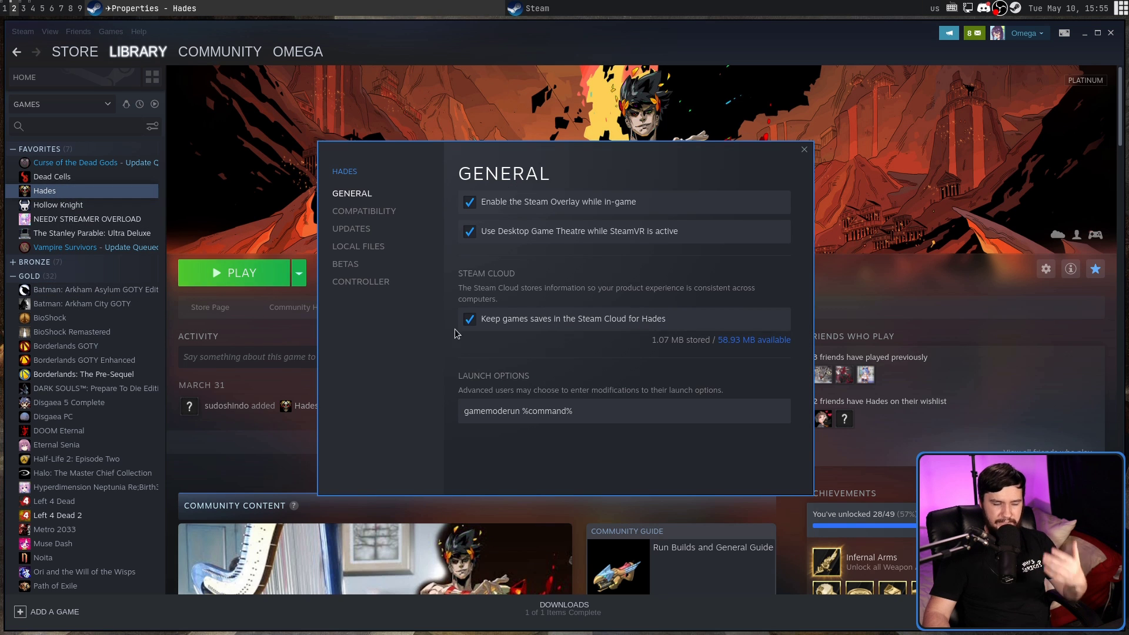
pyautogui.click(382, 213)
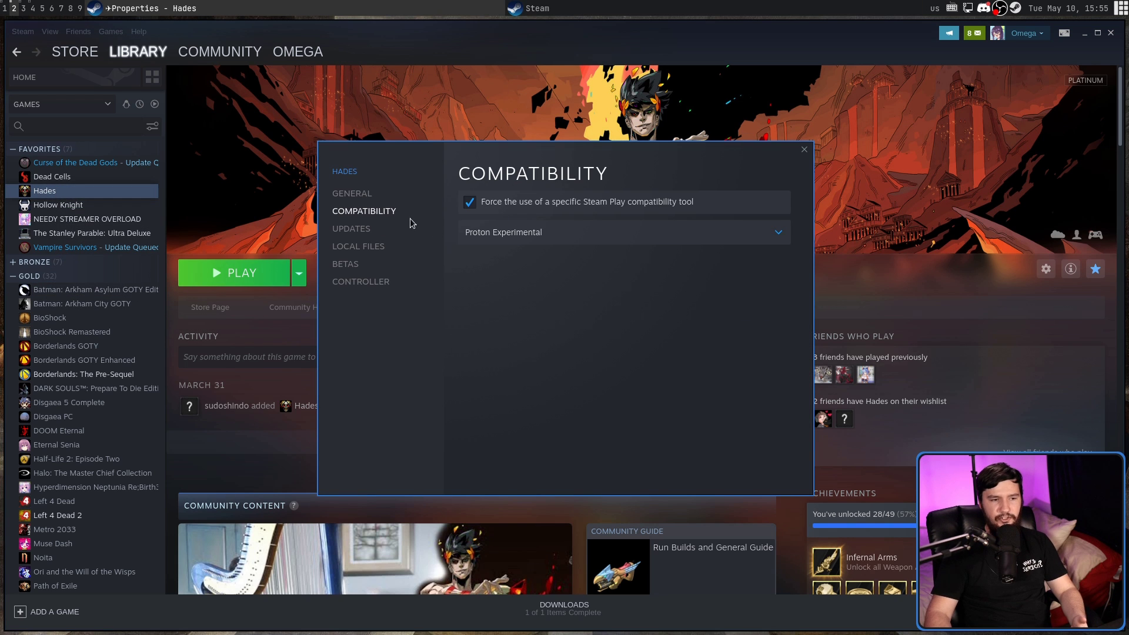
pyautogui.click(576, 242)
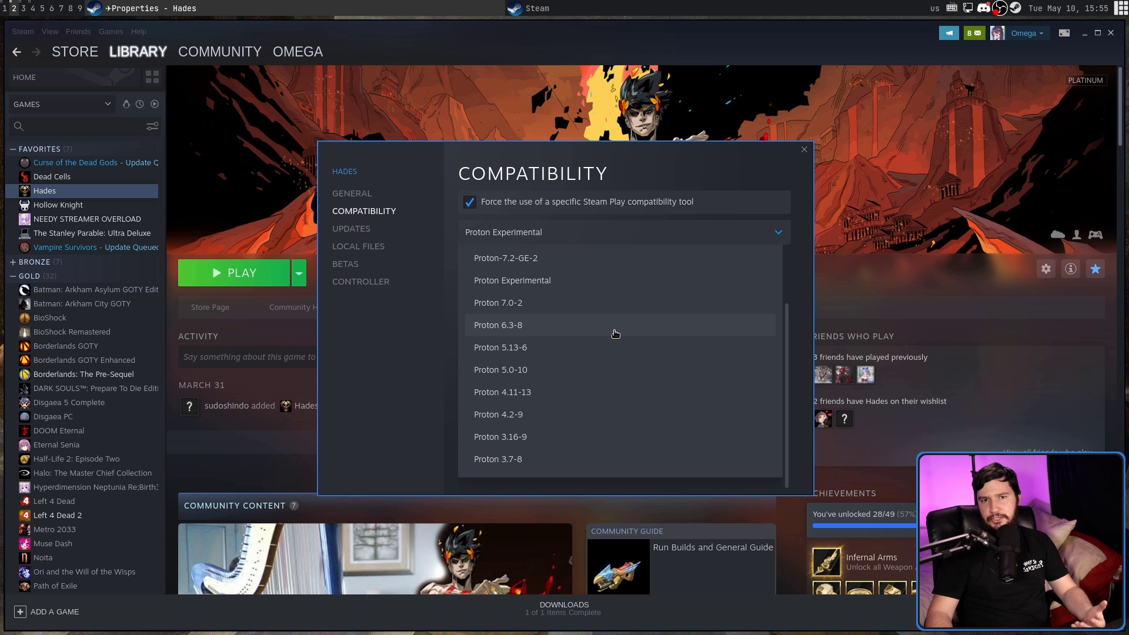
pyautogui.scroll(2, 616, 334)
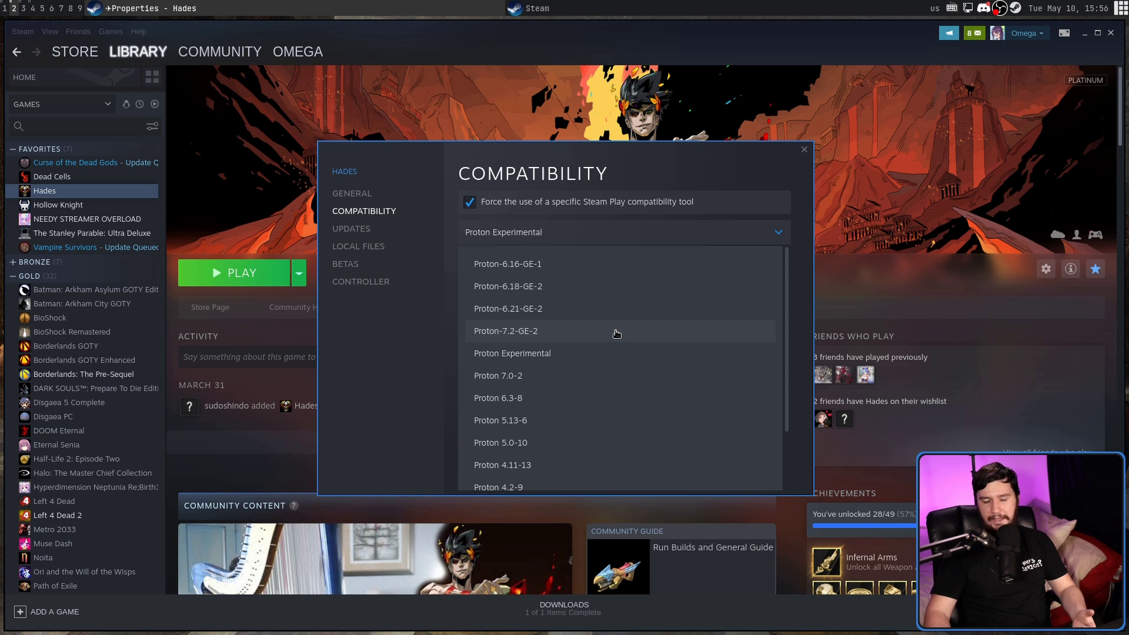
pyautogui.click(749, 360)
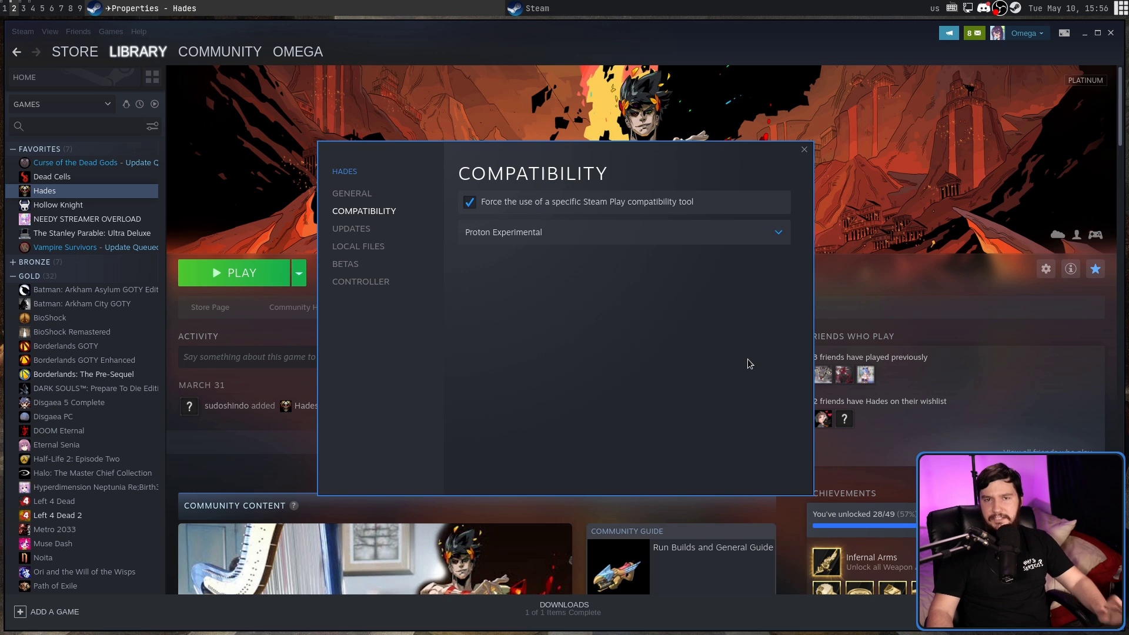
# - Open the GE-Proton7-17 release on the proton-ge-custom GitHub page in Brave
pyautogui.press('super+1')
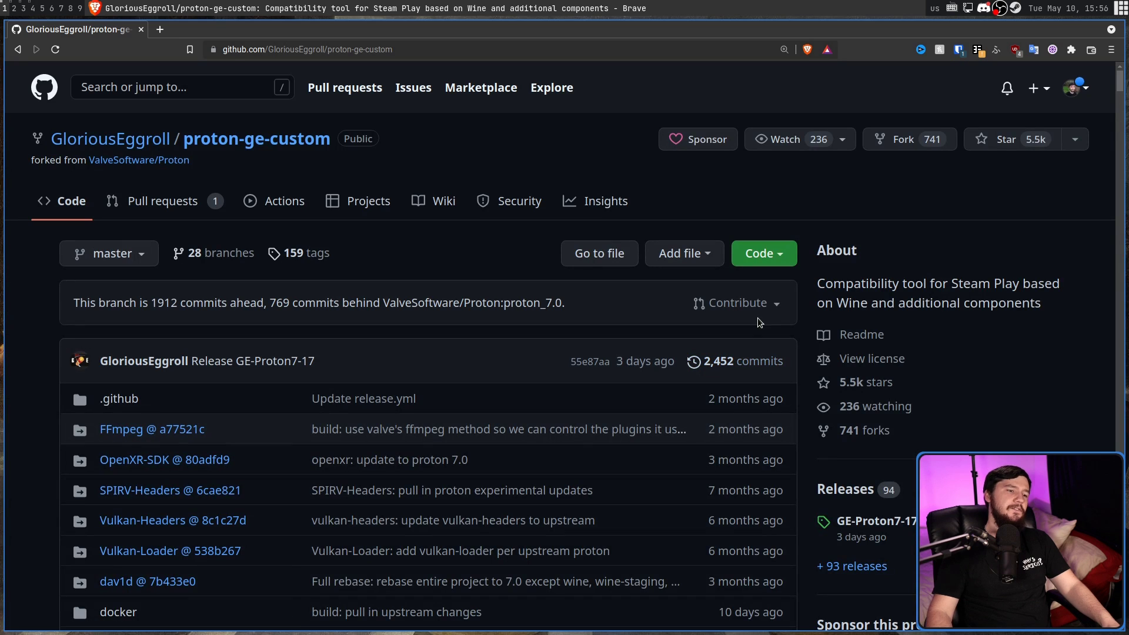
pyautogui.scroll(-2, 768, 312)
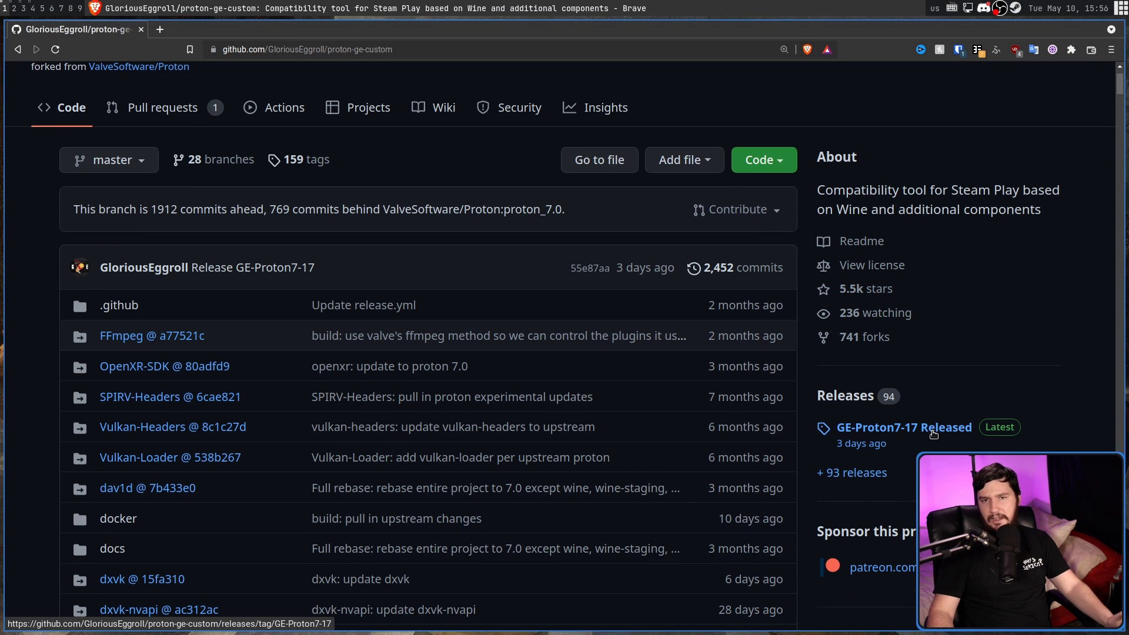
pyautogui.click(922, 425)
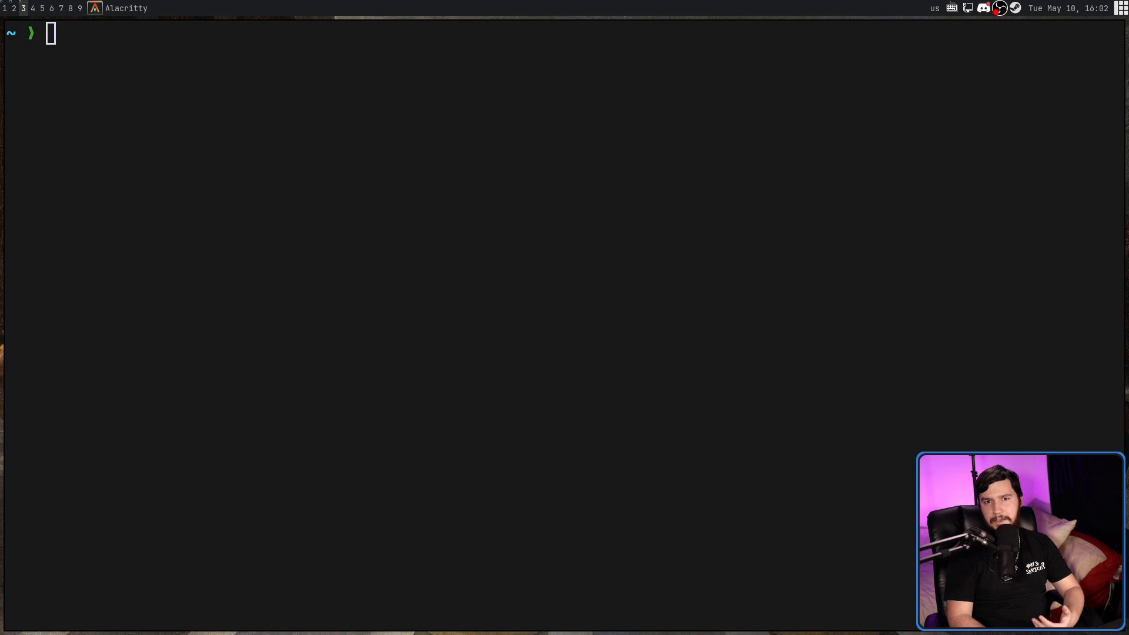
# - Run 'protonup --releases' in Alacritty to list available GE-Proton releases
pyautogui.click(73, 133)
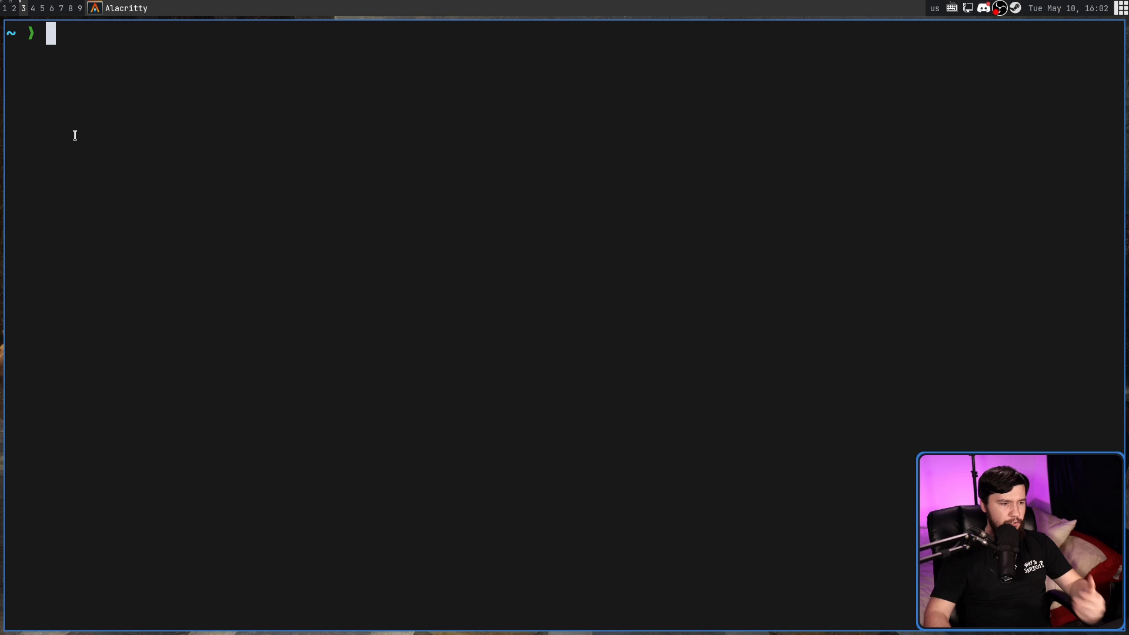
pyautogui.write('protonup ')
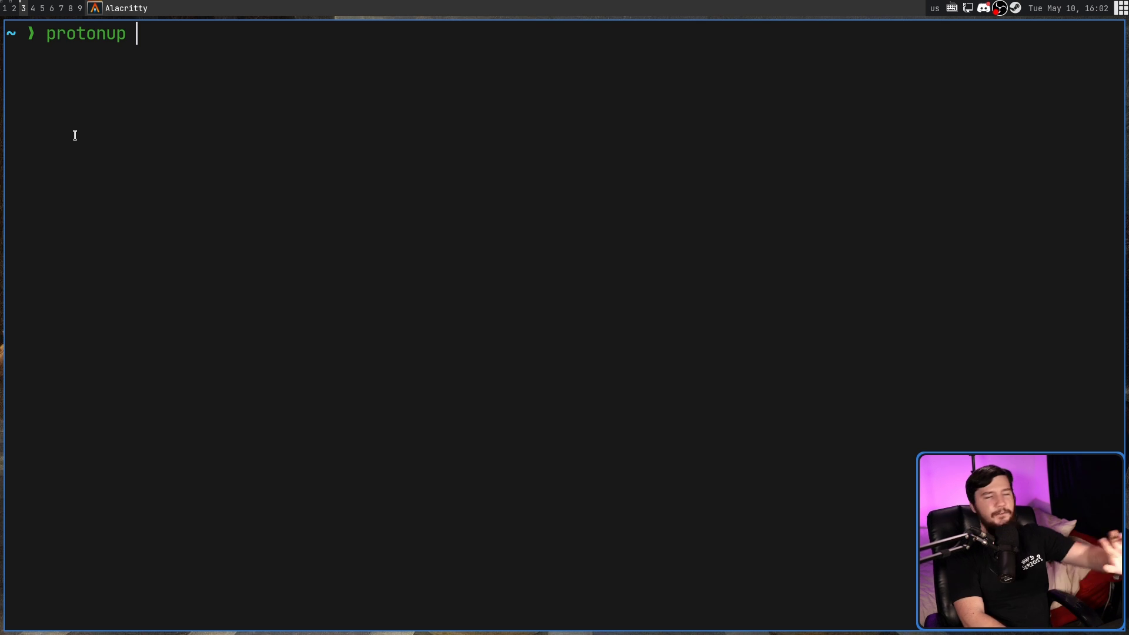
pyautogui.write('--releases')
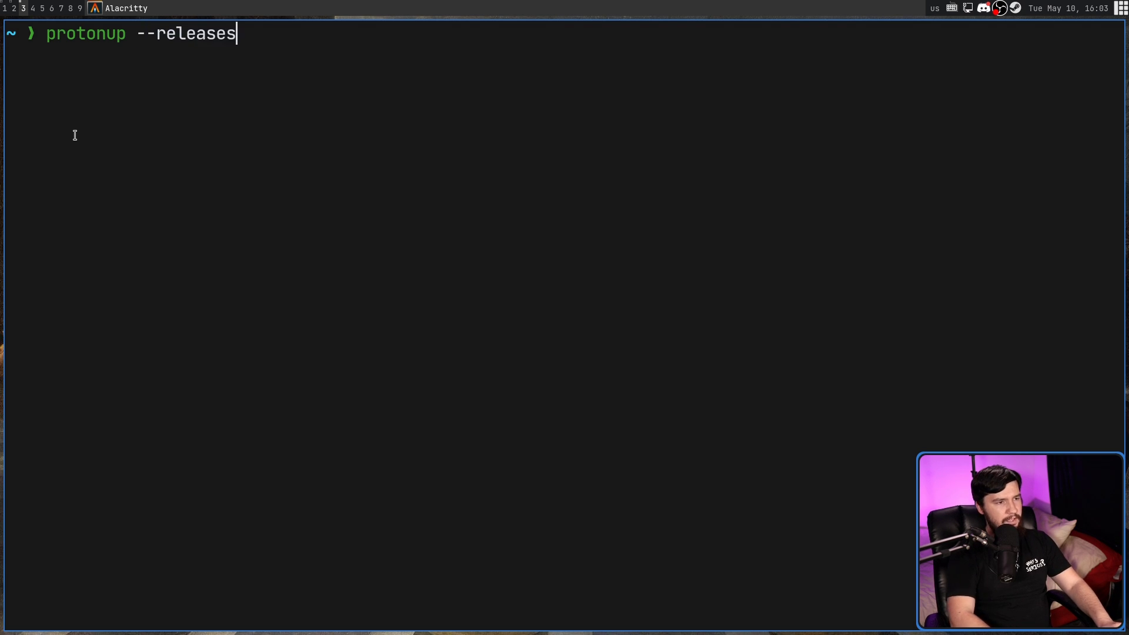
pyautogui.press('Return')
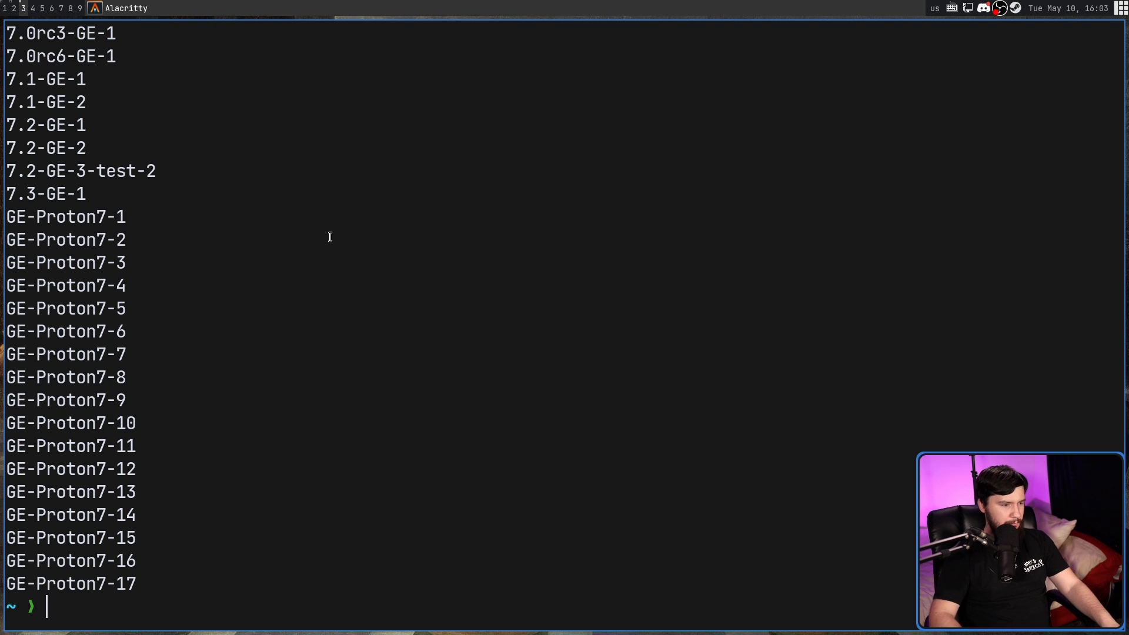
# - Run plain 'protonup' and cancel its GE-Proton7-17 download offer with Ctrl+C
pyautogui.press('Up')
pyautogui.press('BackSpace')
pyautogui.press('BackSpace')
pyautogui.press('BackSpace')
pyautogui.press('BackSpace')
pyautogui.press('BackSpace')
pyautogui.press('BackSpace')
pyautogui.press('BackSpace')
pyautogui.press('BackSpace')
pyautogui.press('BackSpace')
pyautogui.press('BackSpace')
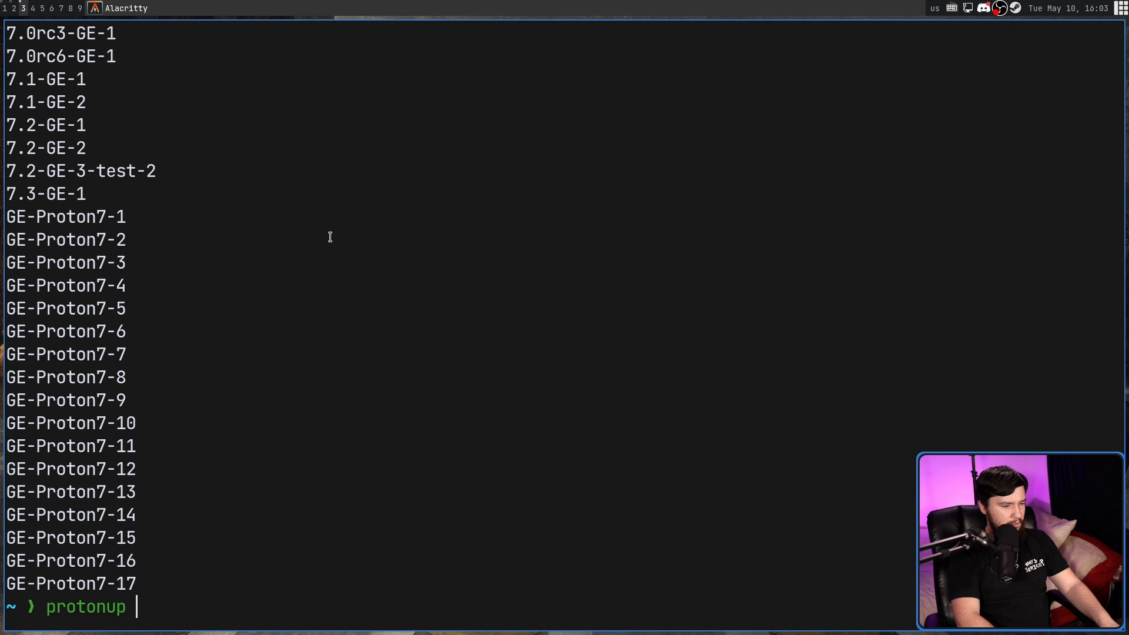
pyautogui.press('Return')
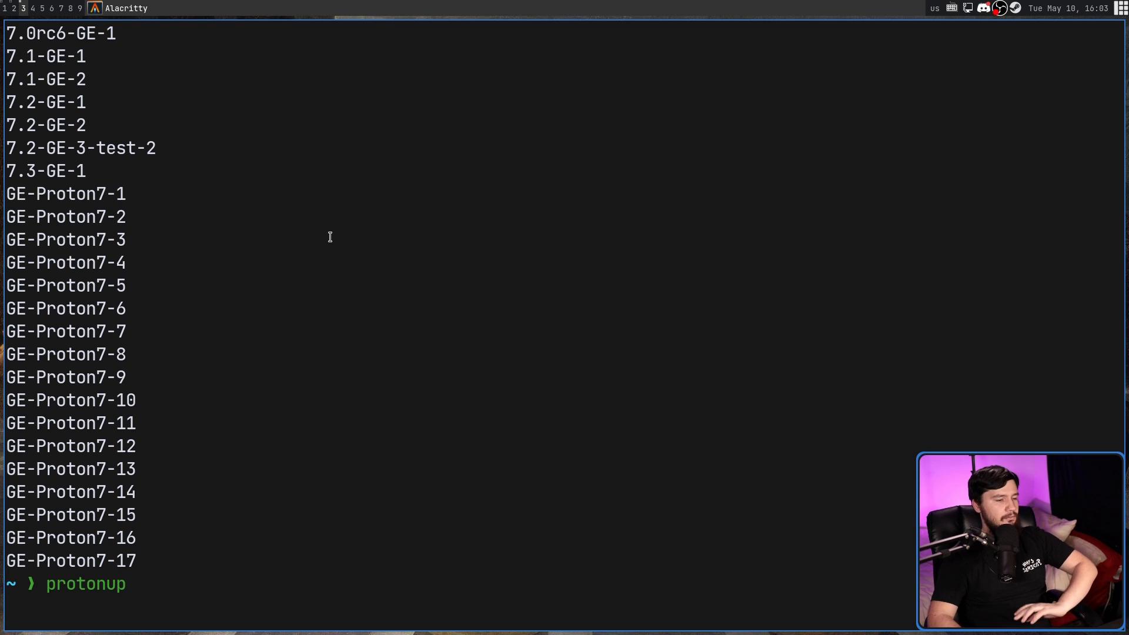
pyautogui.hotkey('ctrl', 'c')
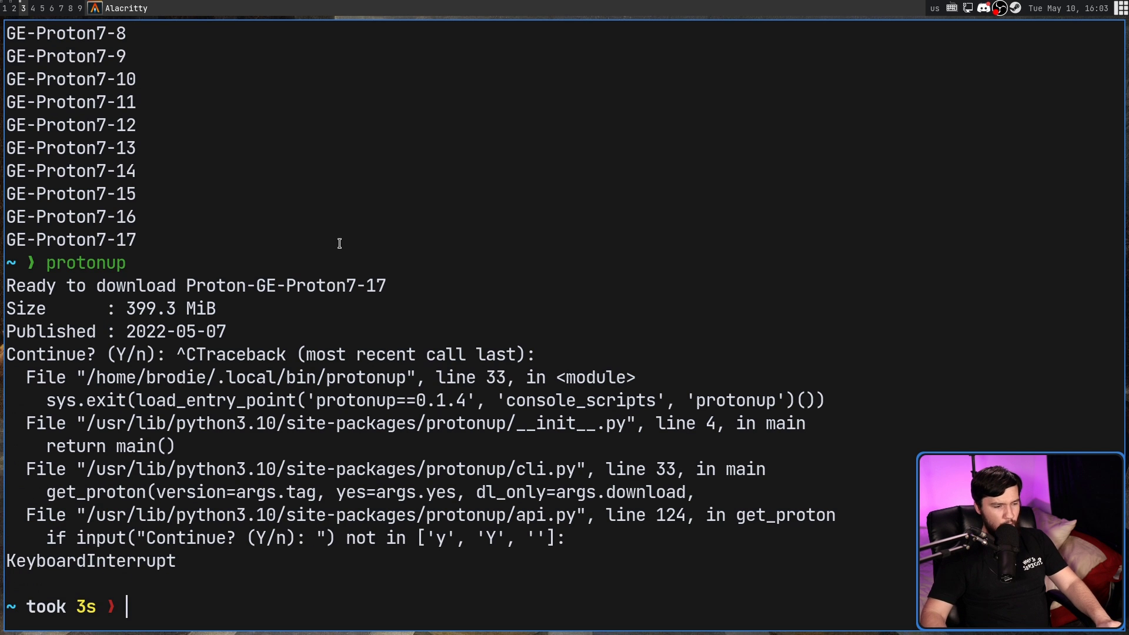
pyautogui.press('Up')
# - Run 'protonup -t GE-Proton7-3', pasting the version name copied from the release list
pyautogui.write('-t')
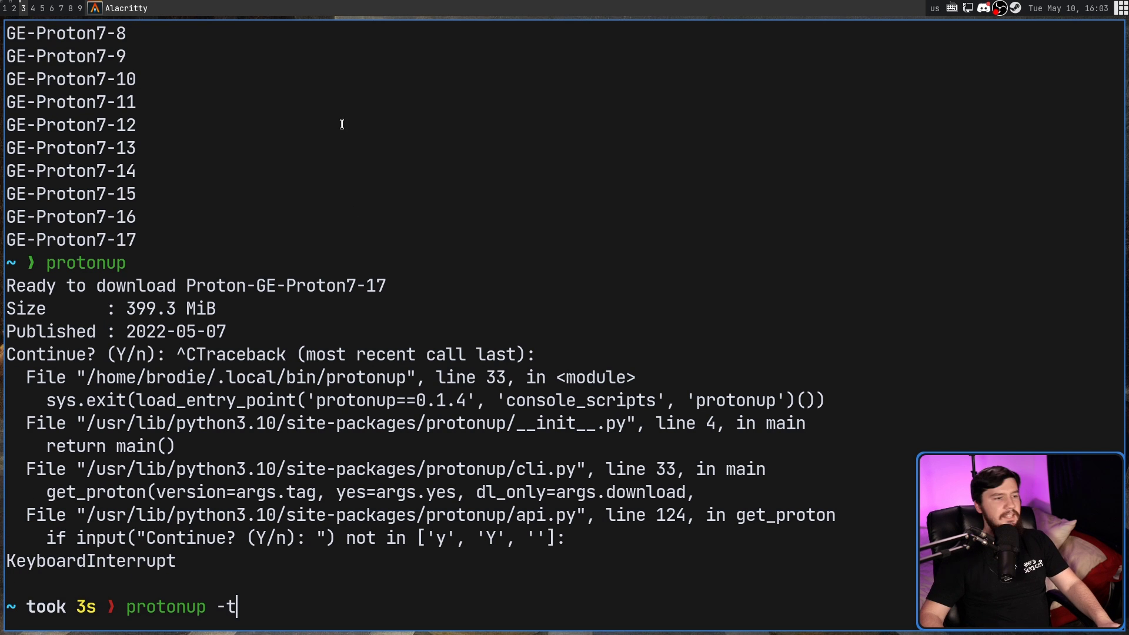
pyautogui.scroll(5, 342, 124)
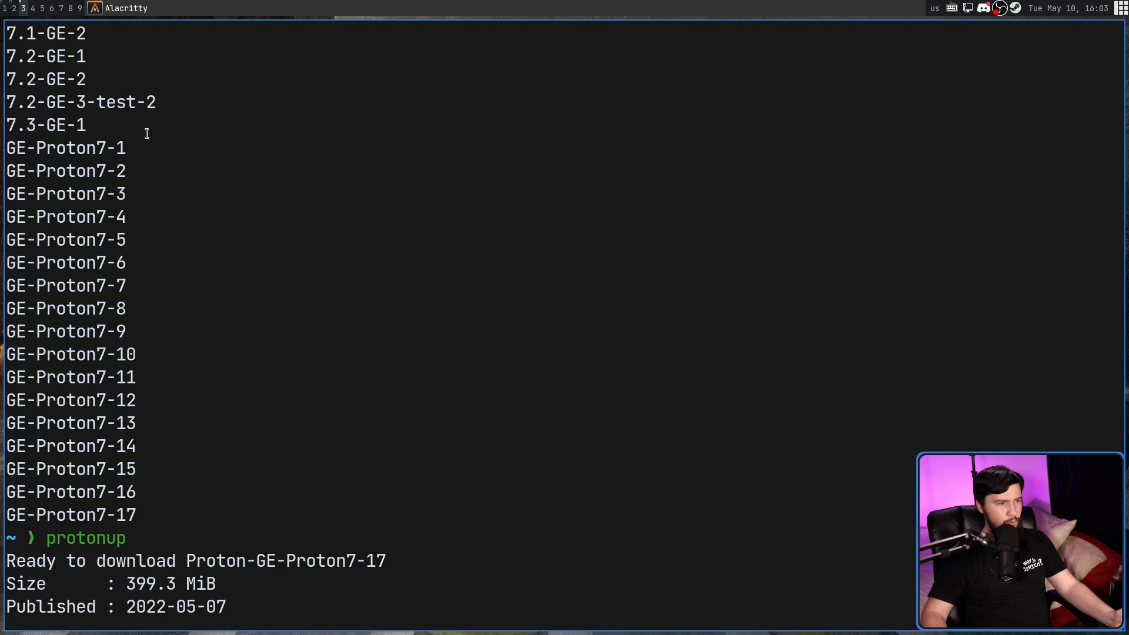
pyautogui.scroll(1, 141, 174)
pyautogui.scroll(-1, 143, 194)
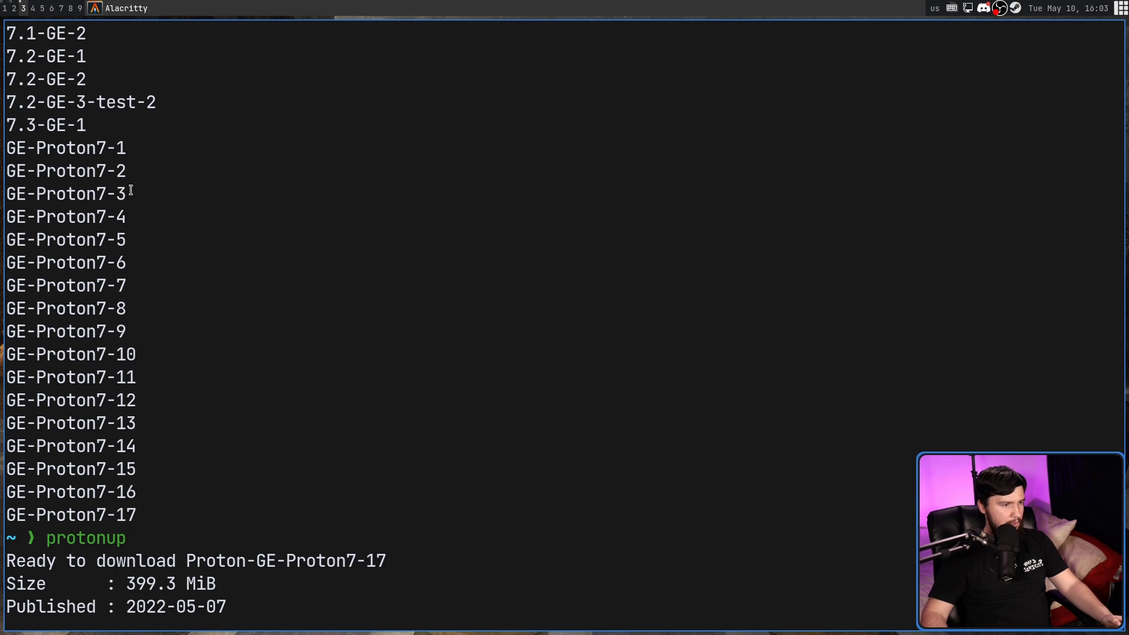
pyautogui.moveTo(133, 192); pyautogui.dragTo(3, 193)
pyautogui.hotkey('ctrl', 'c')
pyautogui.press('Up')
pyautogui.press('Up')
pyautogui.middleClick(402, 429)
pyautogui.press('Return')
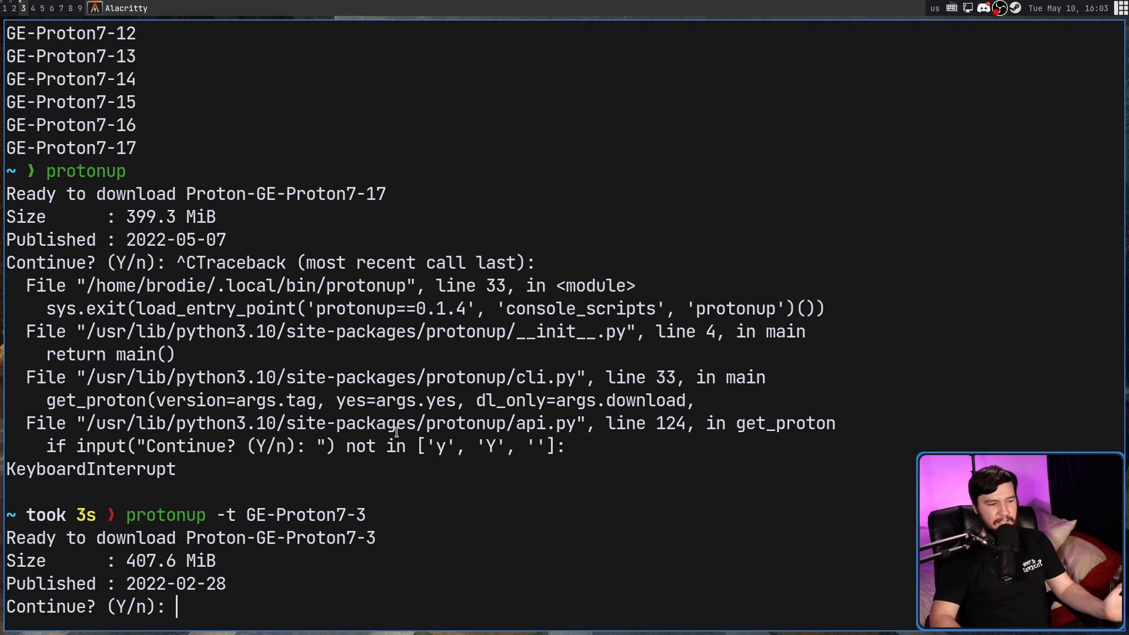
pyautogui.press('Insert')
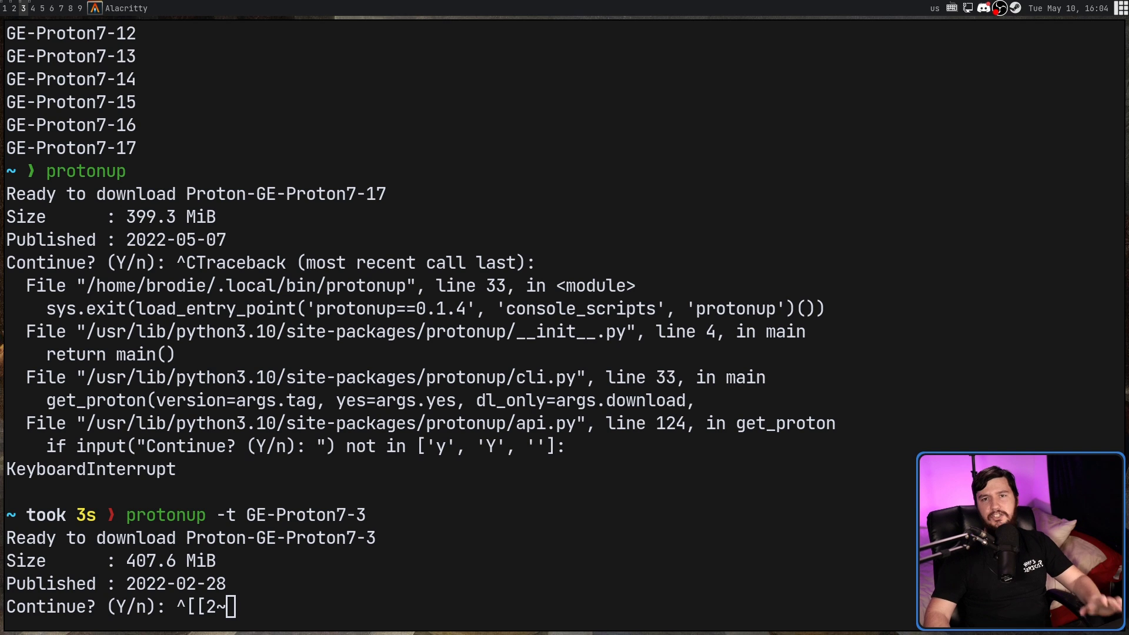
# - Install GE-Proton7-14 for Steam through ProtonUp-Qt's Add version dialog
pyautogui.click(364, 102)
pyautogui.press('super+4')
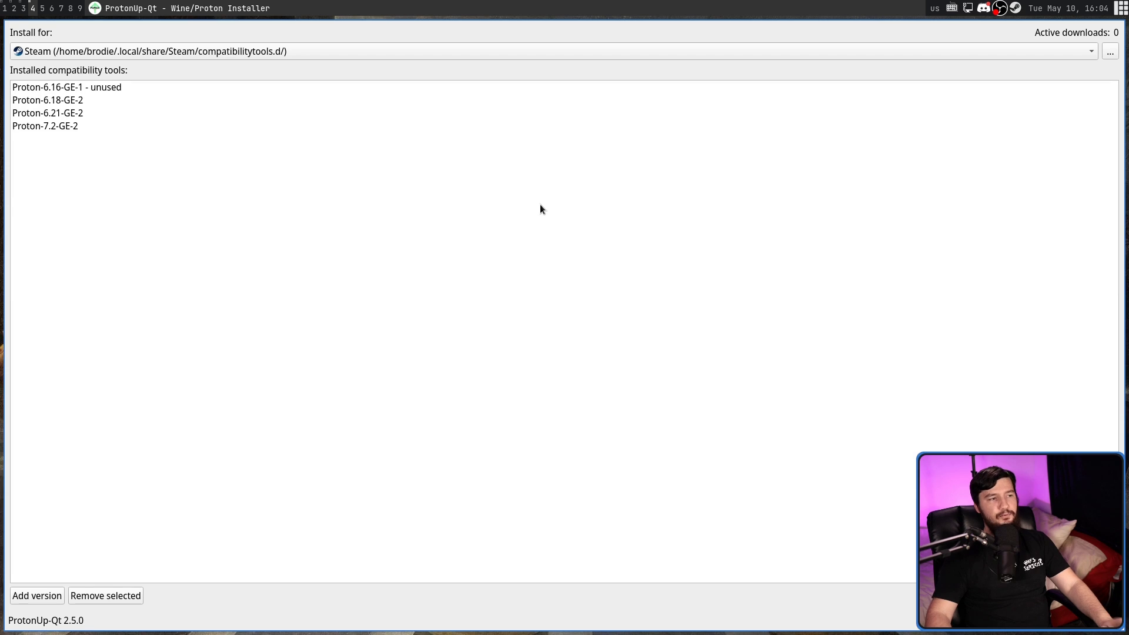
pyautogui.click(45, 594)
pyautogui.click(588, 336)
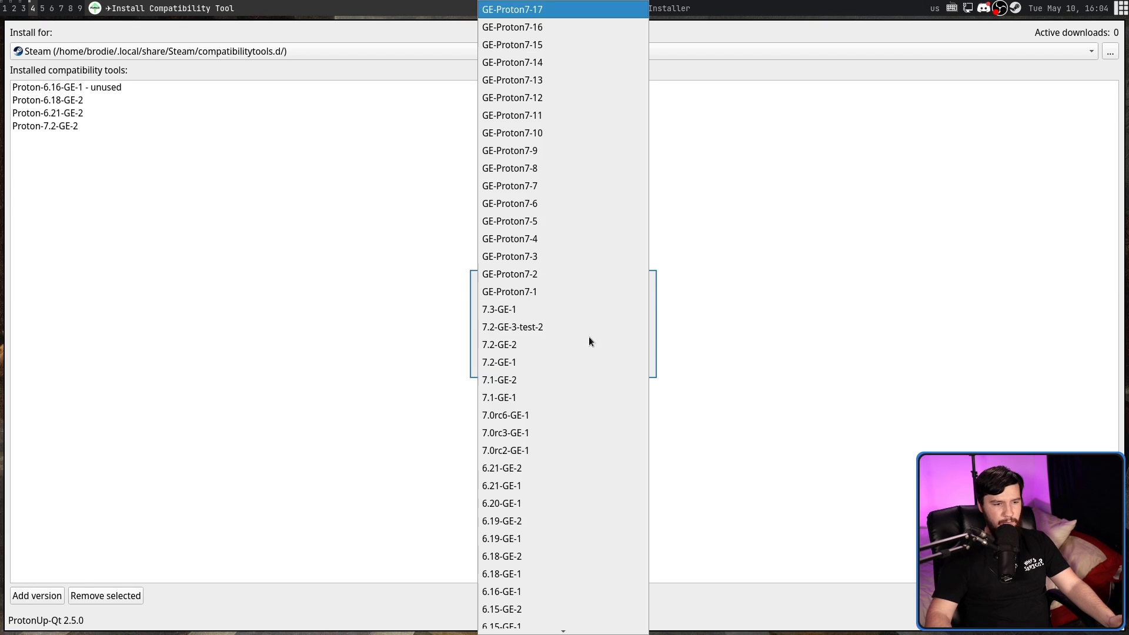
pyautogui.click(551, 63)
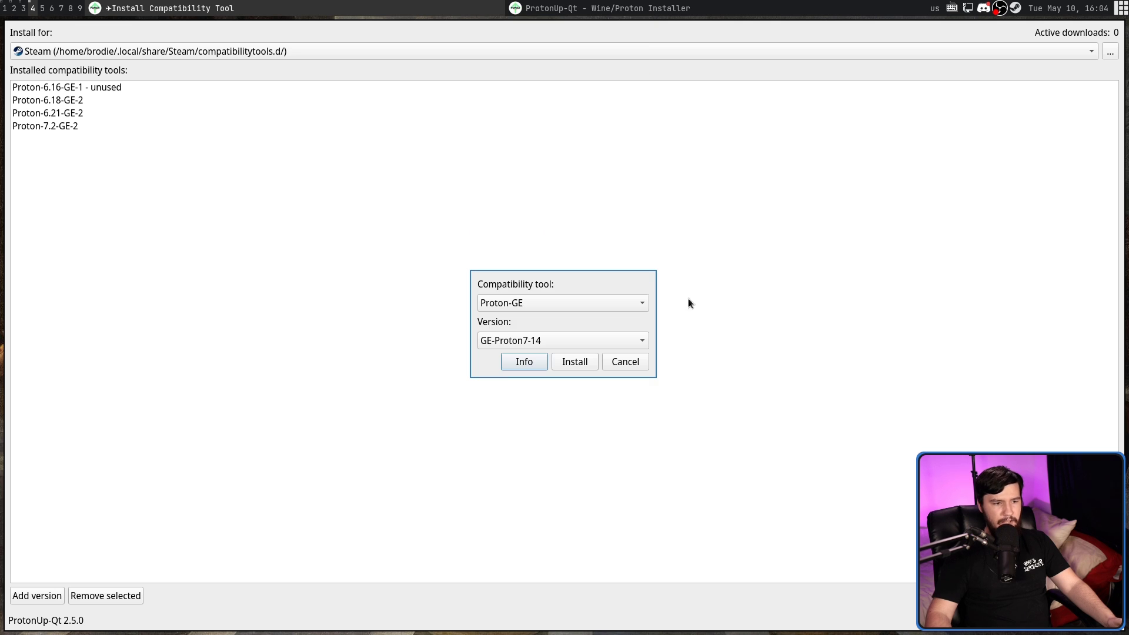
pyautogui.click(575, 365)
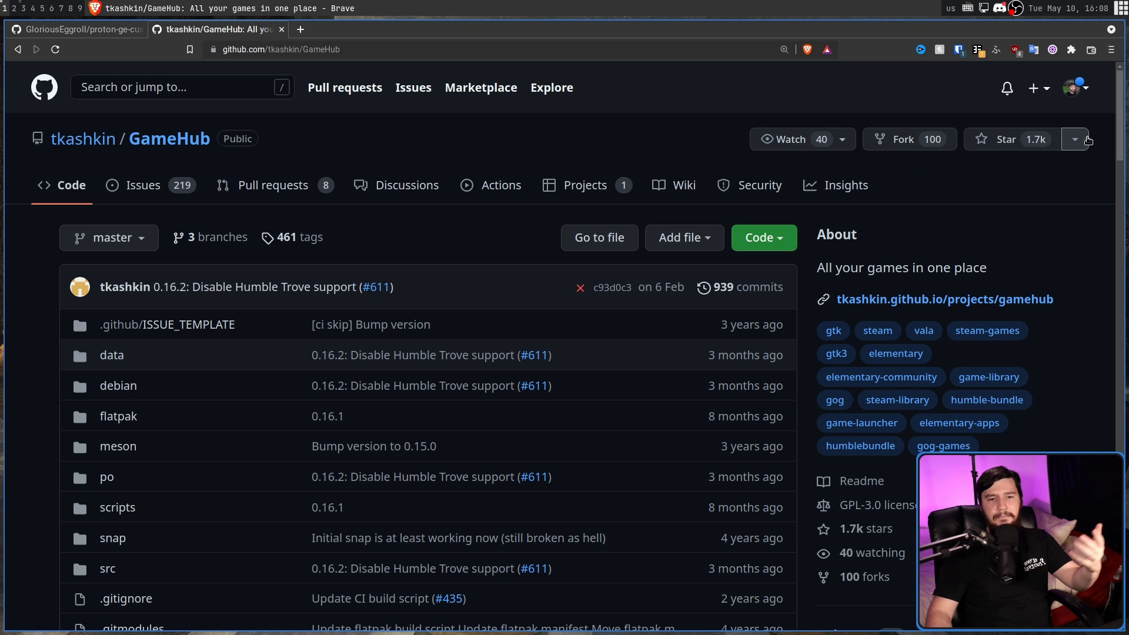
# - Scroll the GameHub repository page down to the README's Screenshots section
pyautogui.moveTo(1122, 133); pyautogui.dragTo(1110, 418)
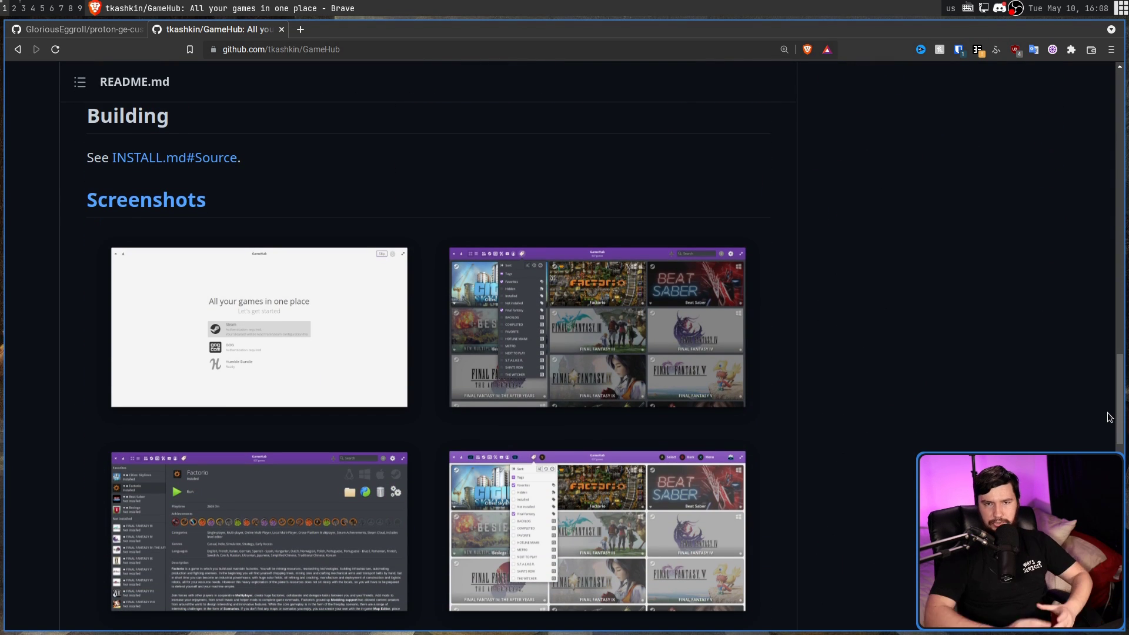